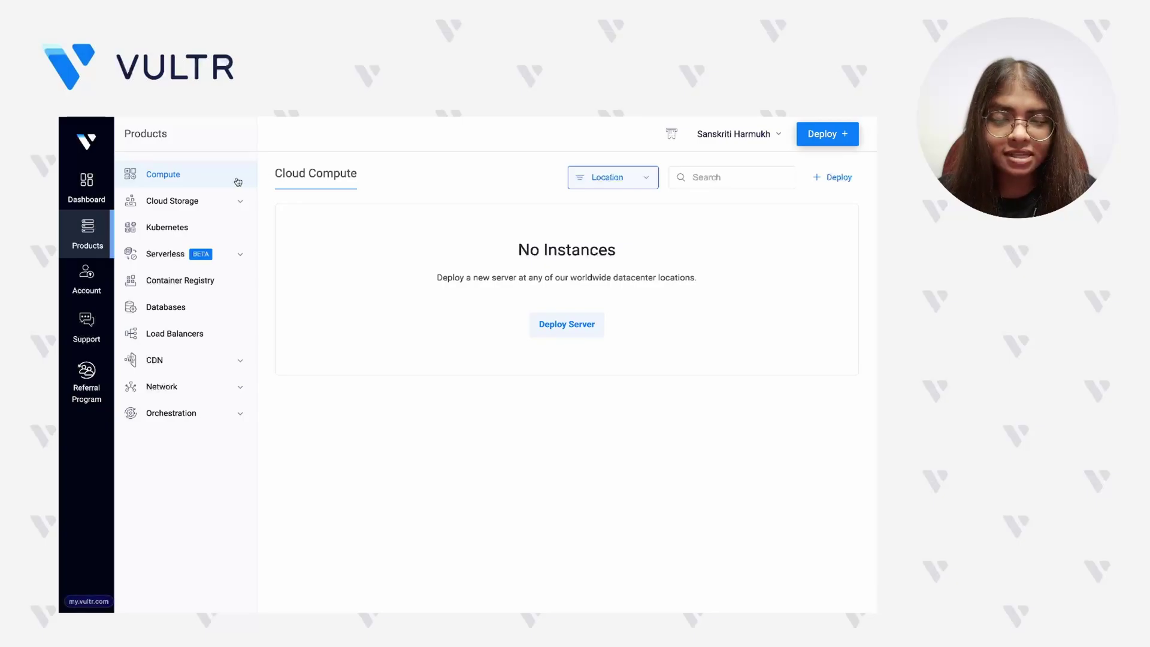
- Start a new Shared CPU server in New York (NJ) on the vc2-1c-2gb plan
{"action": "left_click", "coordinate": [548, 339]}
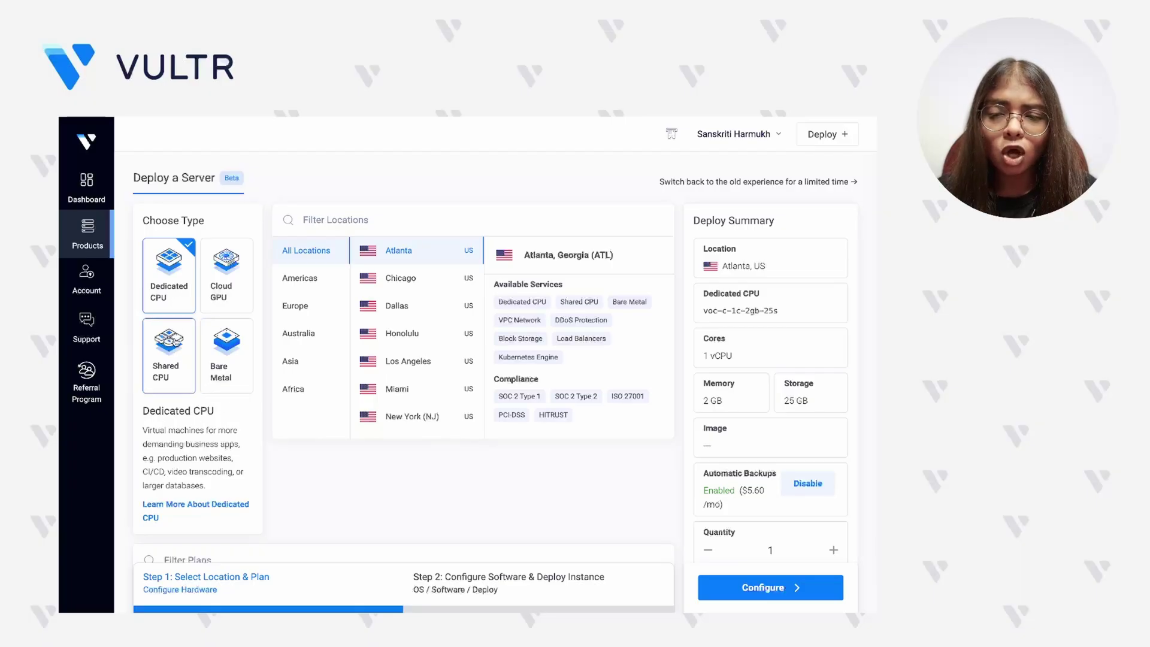
{"action": "left_click", "coordinate": [175, 344]}
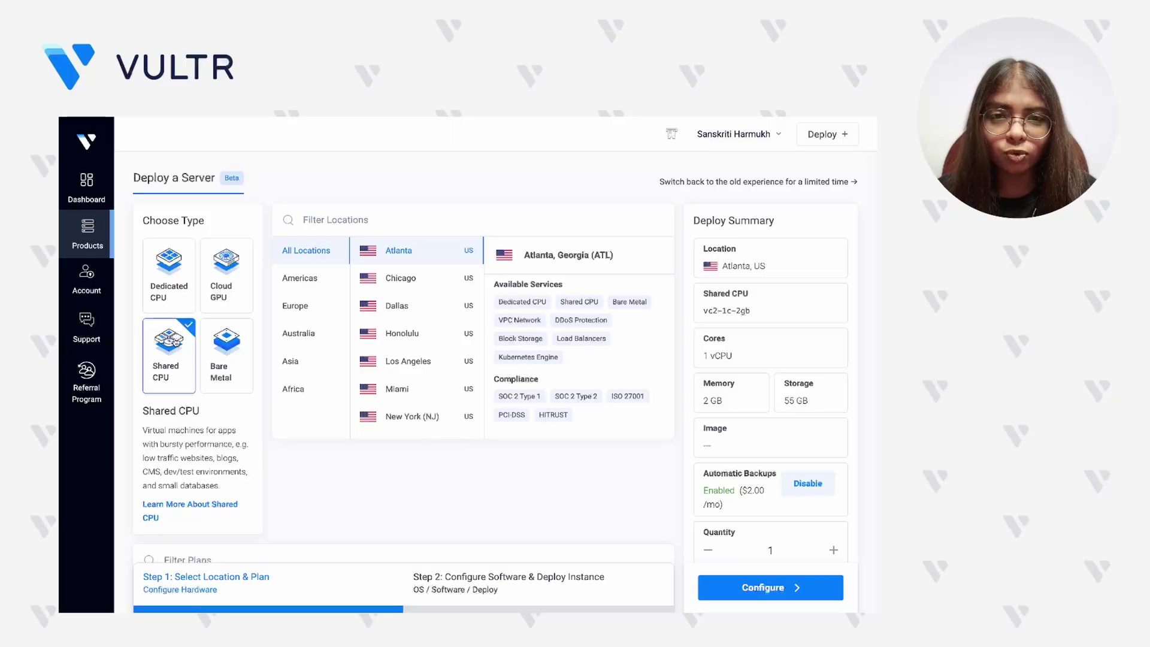
{"action": "left_click", "coordinate": [375, 423]}
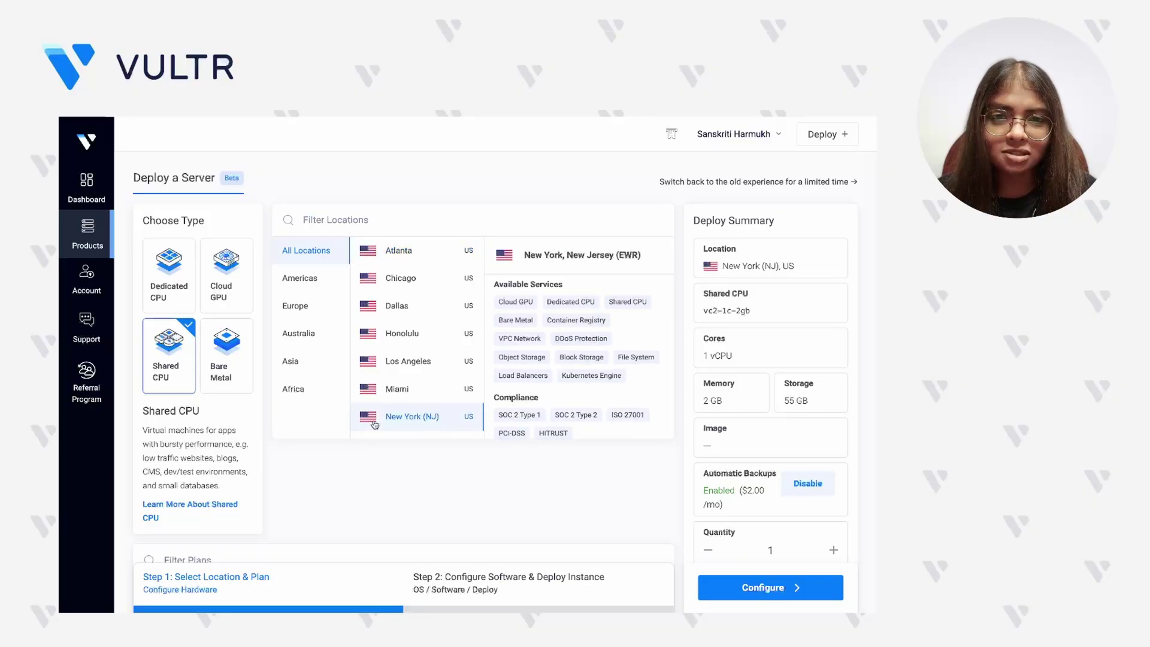
{"action": "scroll", "coordinate": [383, 496], "scroll_direction": "down", "scroll_amount": 5}
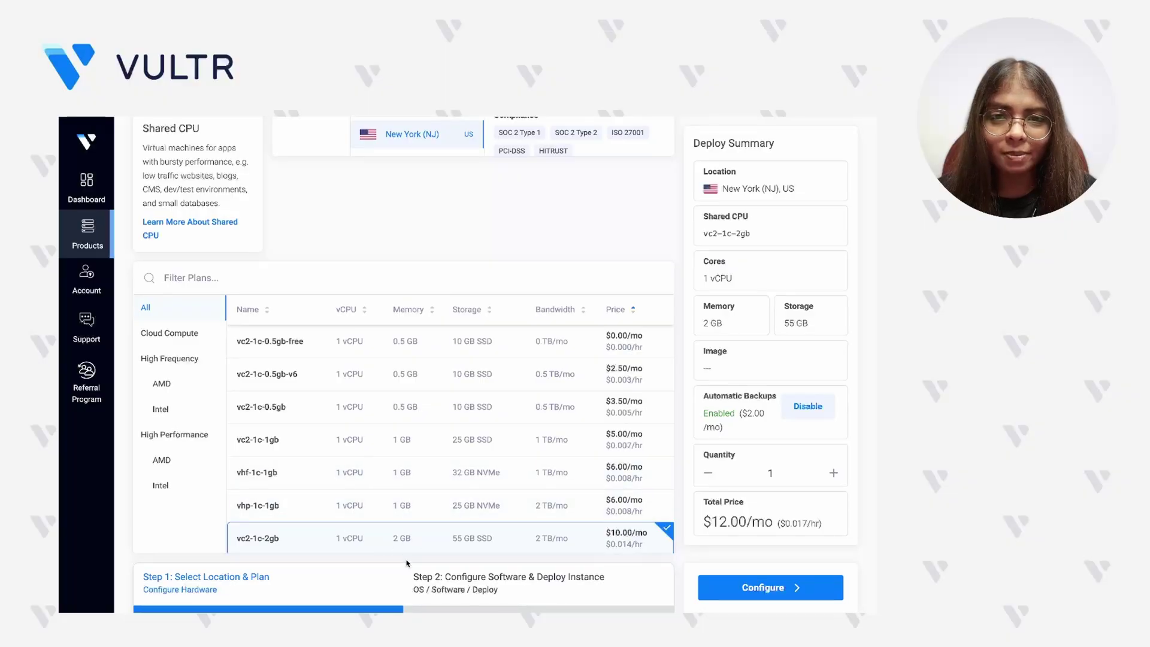
{"action": "left_click", "coordinate": [710, 592]}
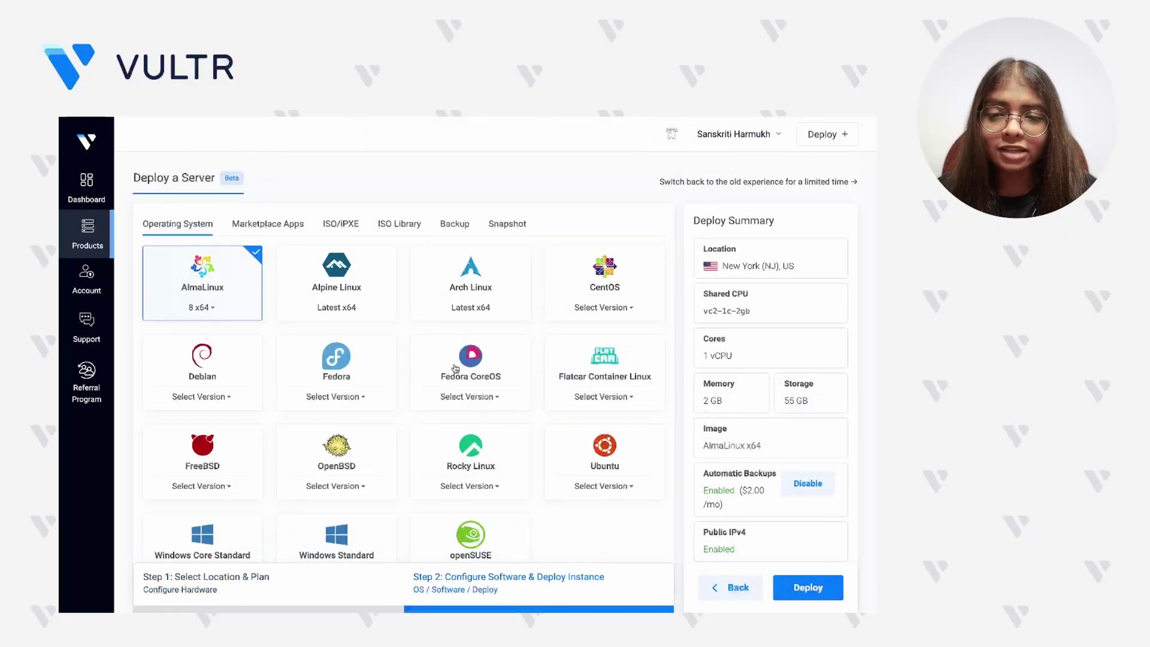
- Choose the Coolify marketplace image and attach the vultr-dev-key SSH key
{"action": "left_click", "coordinate": [290, 239]}
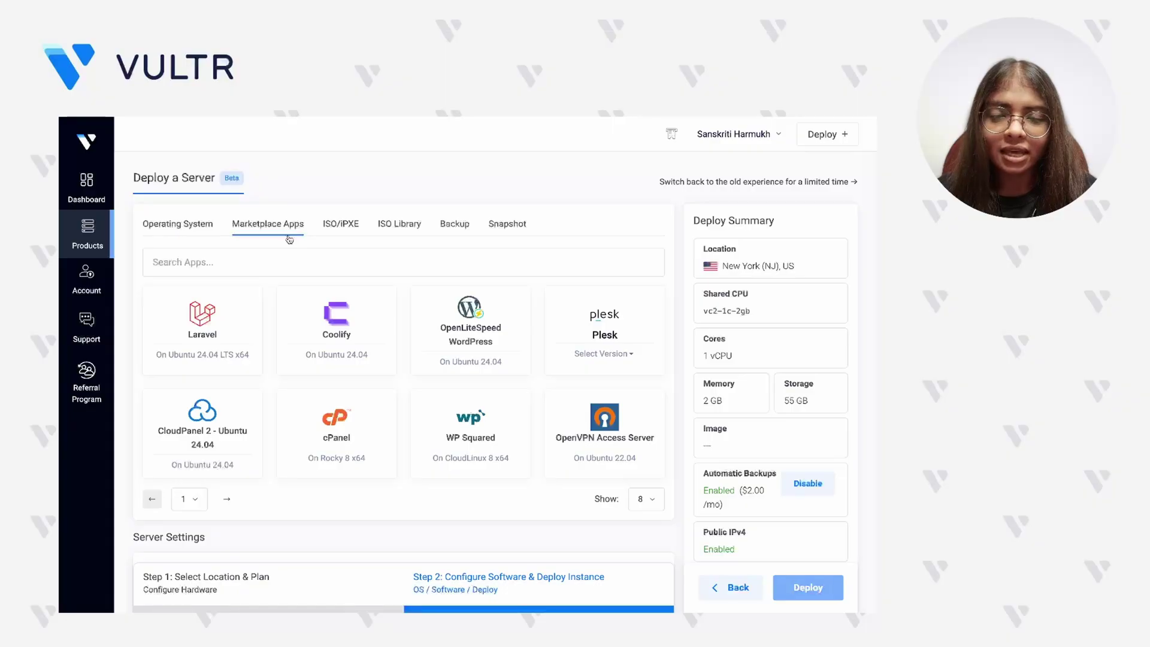
{"action": "left_click", "coordinate": [318, 327]}
{"action": "scroll", "coordinate": [359, 419], "scroll_direction": "down", "scroll_amount": 4}
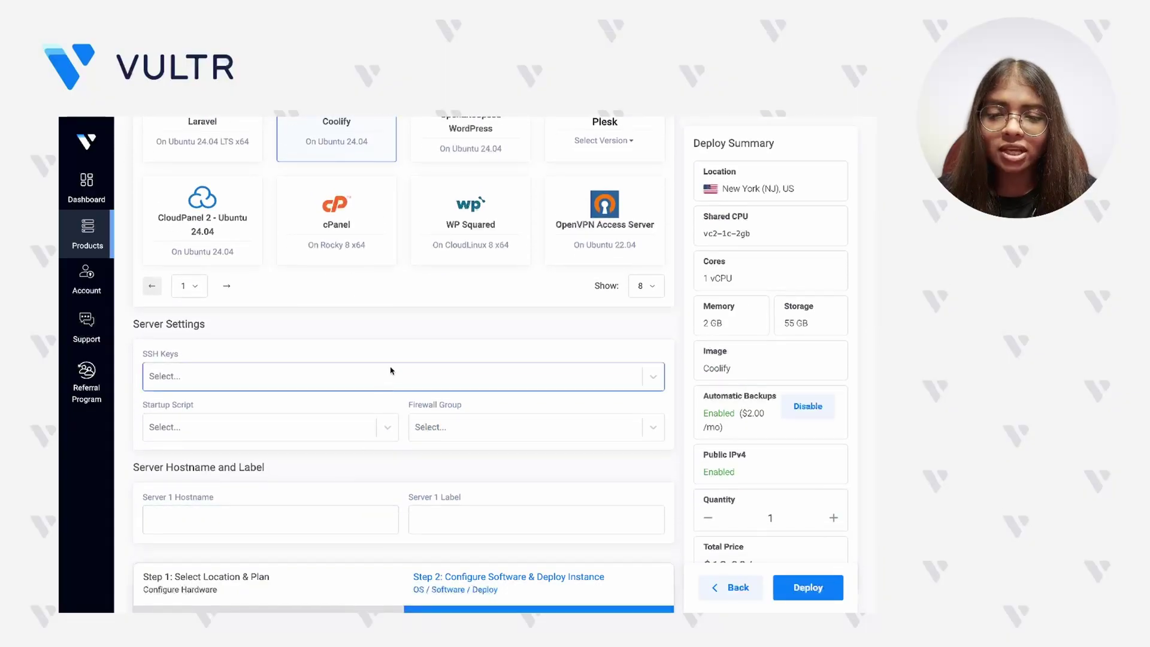
{"action": "left_click", "coordinate": [390, 371]}
{"action": "left_click", "coordinate": [383, 409]}
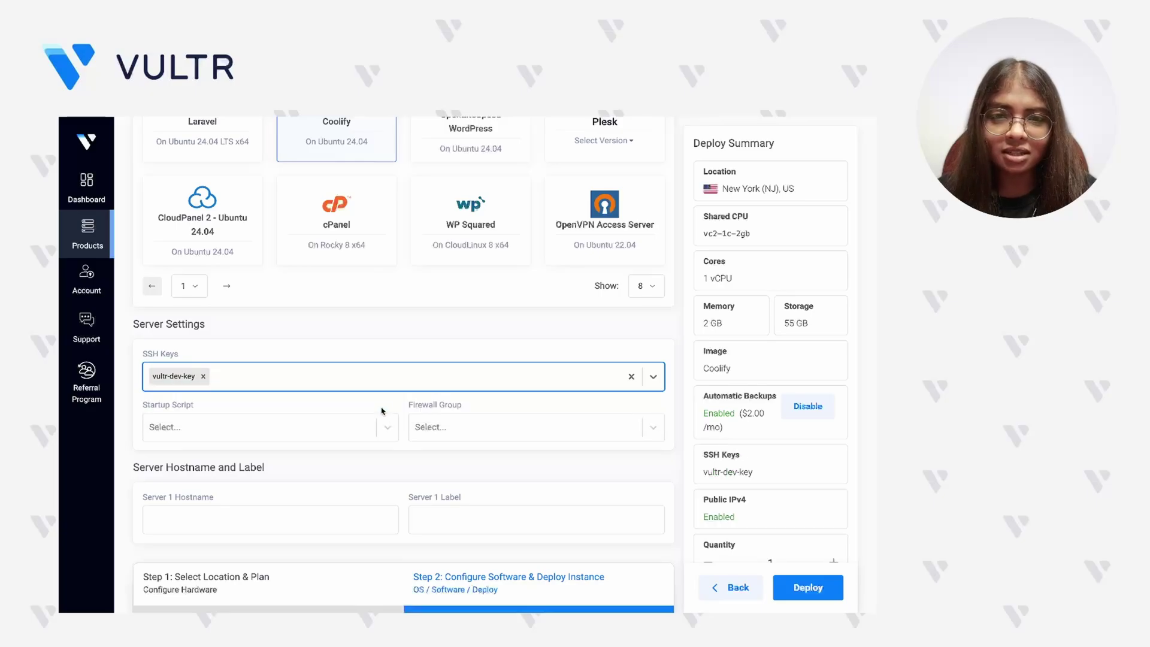
- Set hostname coolify-server, enable Limited User Login, and deploy the server
{"action": "left_click", "coordinate": [376, 522]}
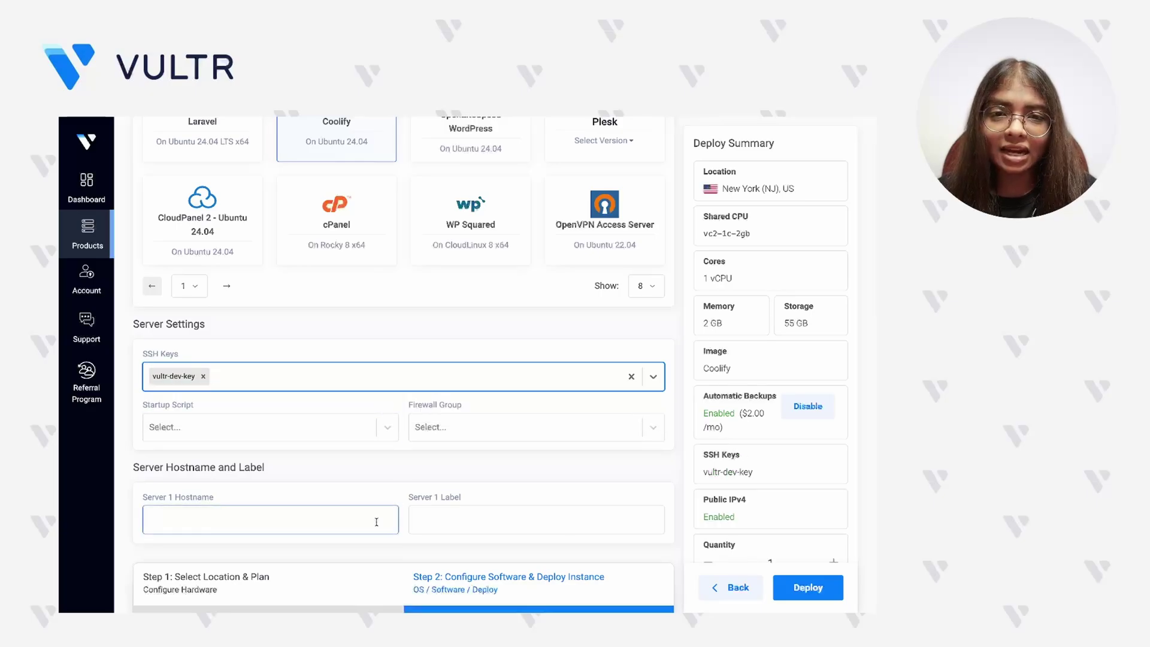
{"action": "type", "text": "coolify-server"}
{"action": "scroll", "coordinate": [401, 341], "scroll_direction": "down", "scroll_amount": 5}
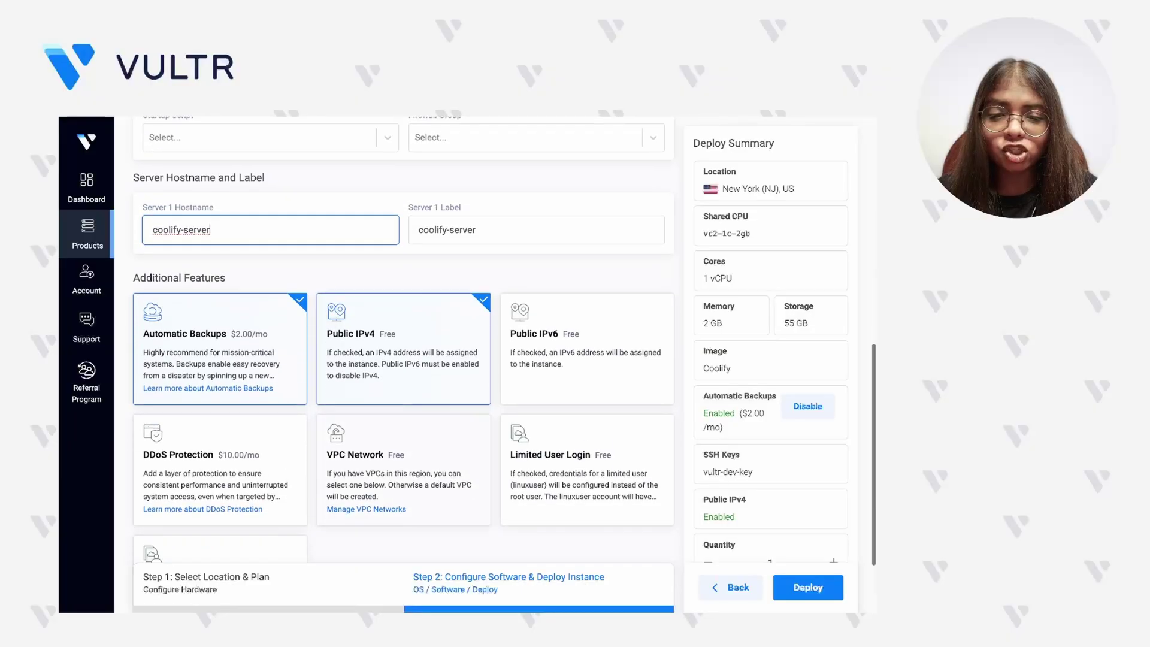
{"action": "left_click", "coordinate": [542, 486]}
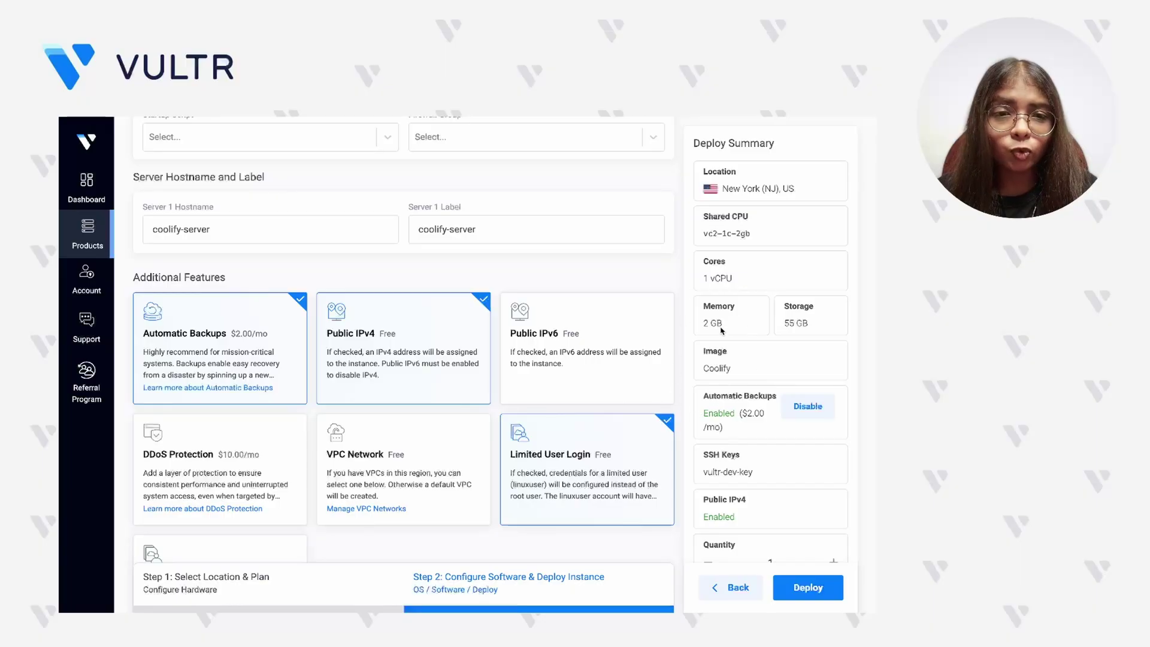
{"action": "left_click", "coordinate": [801, 588]}
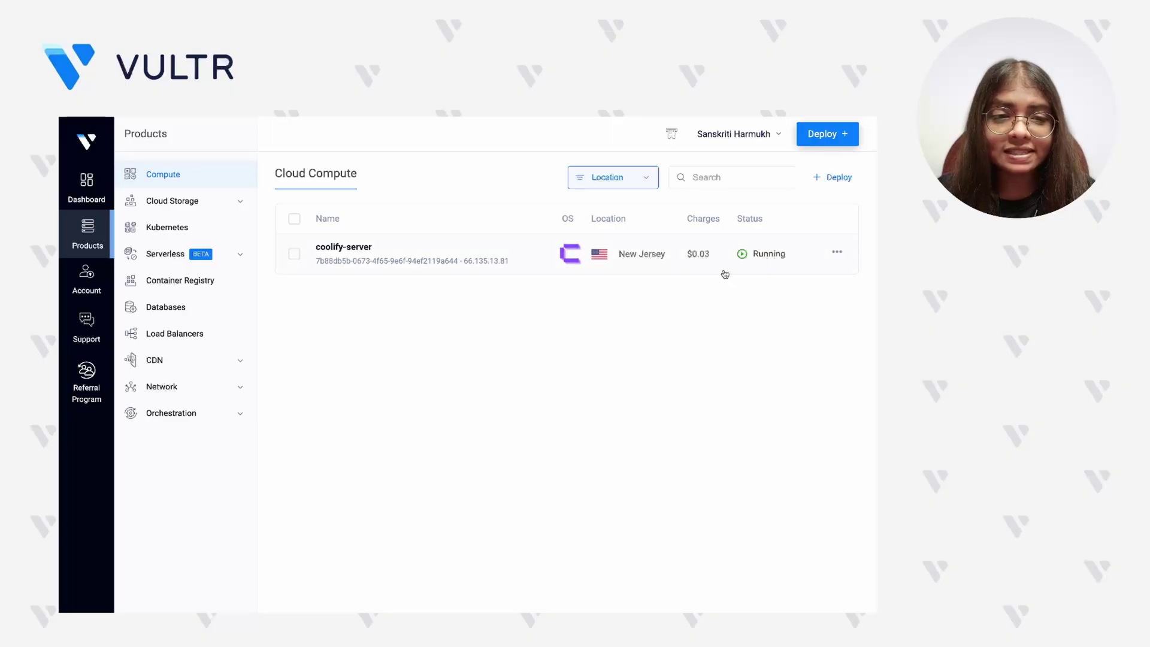
- Copy the 66.135.13.81:8000 Coolify panel address from coolify-server's App Instructions
{"action": "left_click", "coordinate": [762, 272]}
{"action": "scroll", "coordinate": [376, 445], "scroll_direction": "down", "scroll_amount": 3}
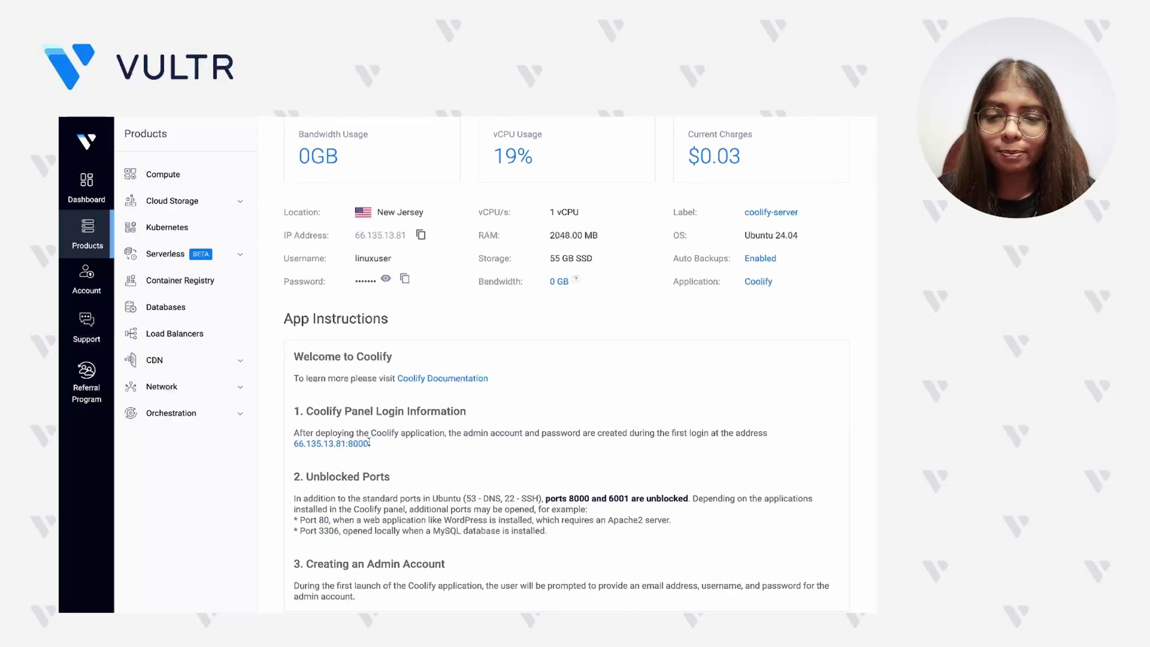
{"action": "left_click_drag", "start_coordinate": [369, 442], "coordinate": [294, 444]}
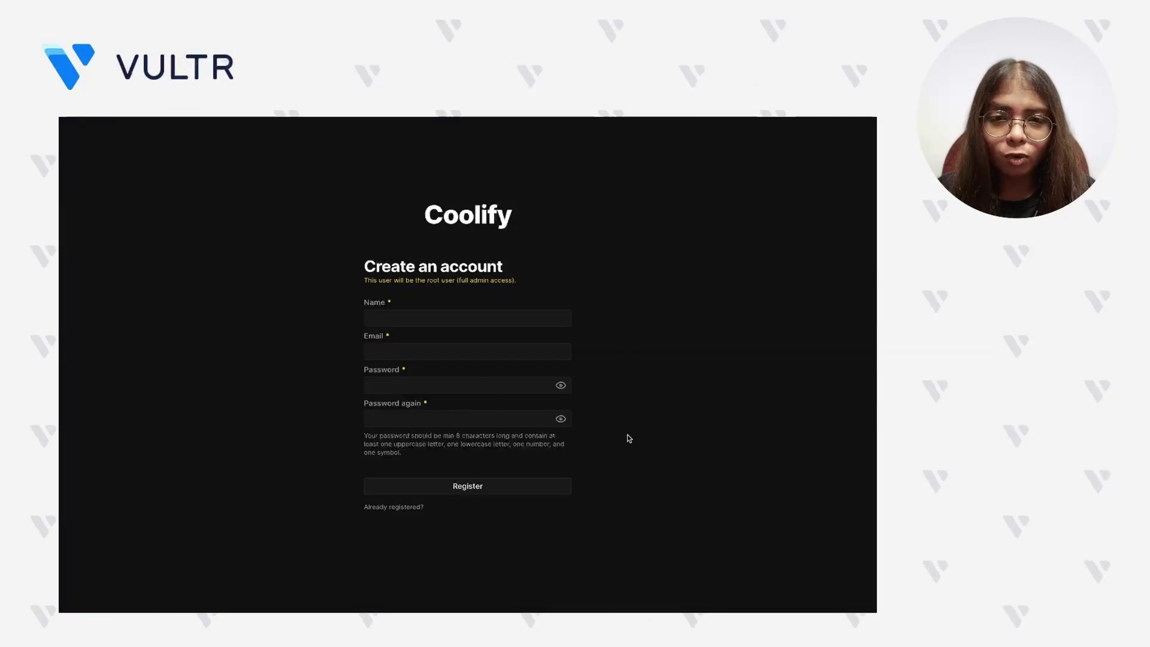
- Register the root admin account with the admin's name, e-mail address and password
{"action": "left_click", "coordinate": [553, 318]}
{"action": "type", "text": "Sanskriti"}
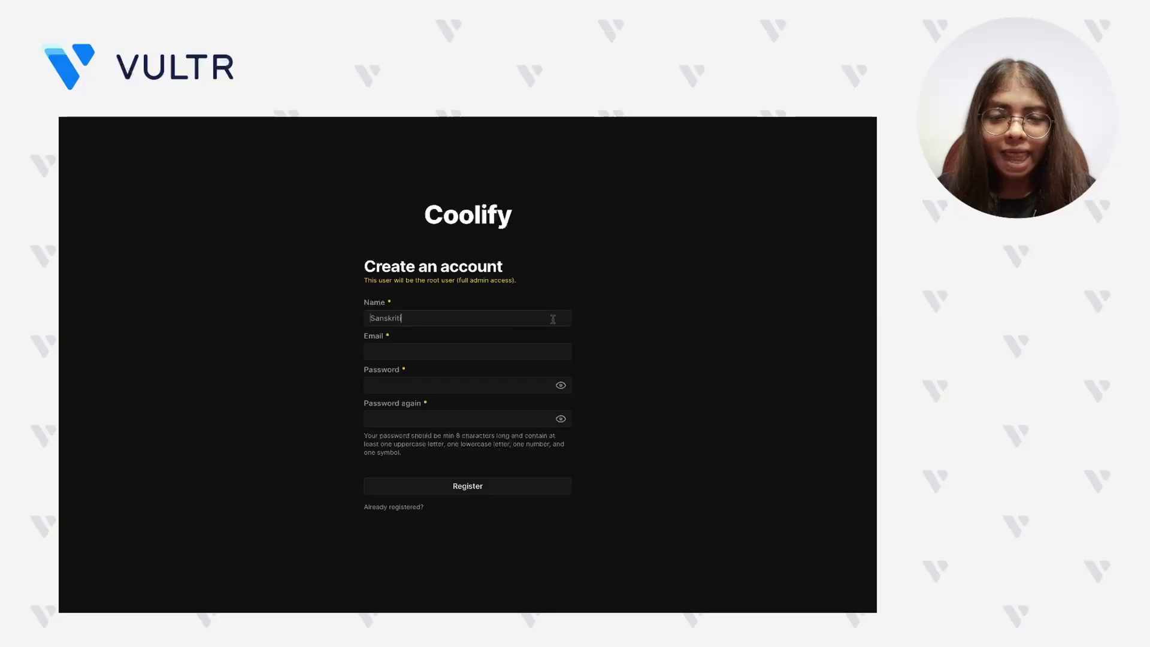
{"action": "left_click", "coordinate": [550, 348]}
{"action": "key", "text": "ctrl+v"}
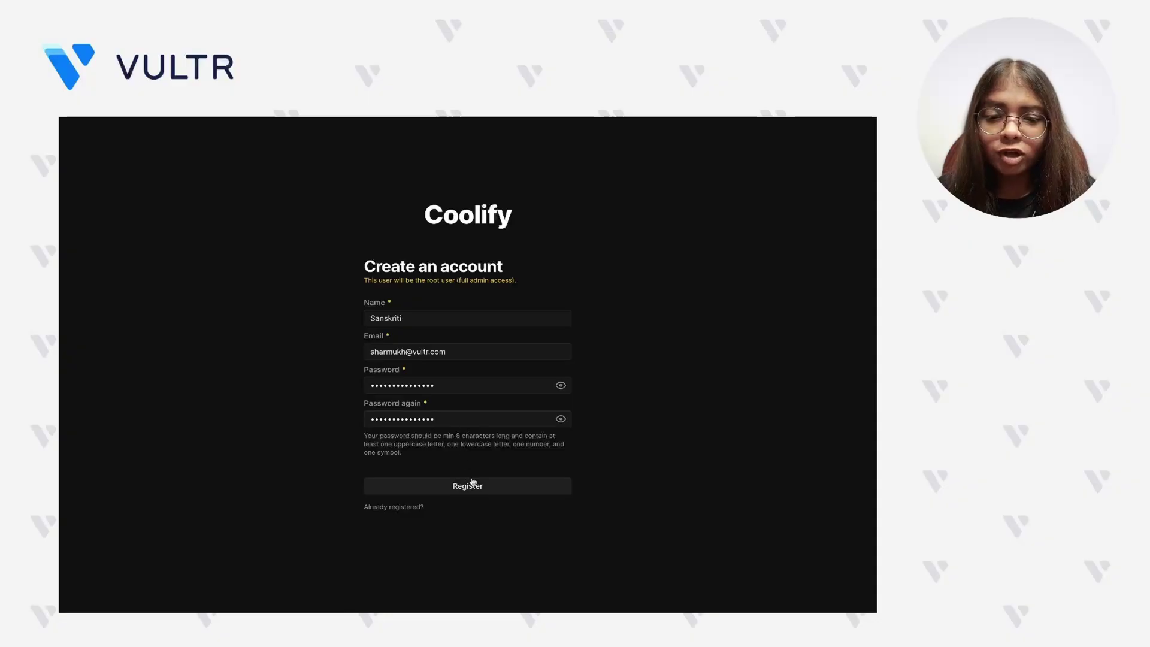
{"action": "left_click", "coordinate": [474, 487]}
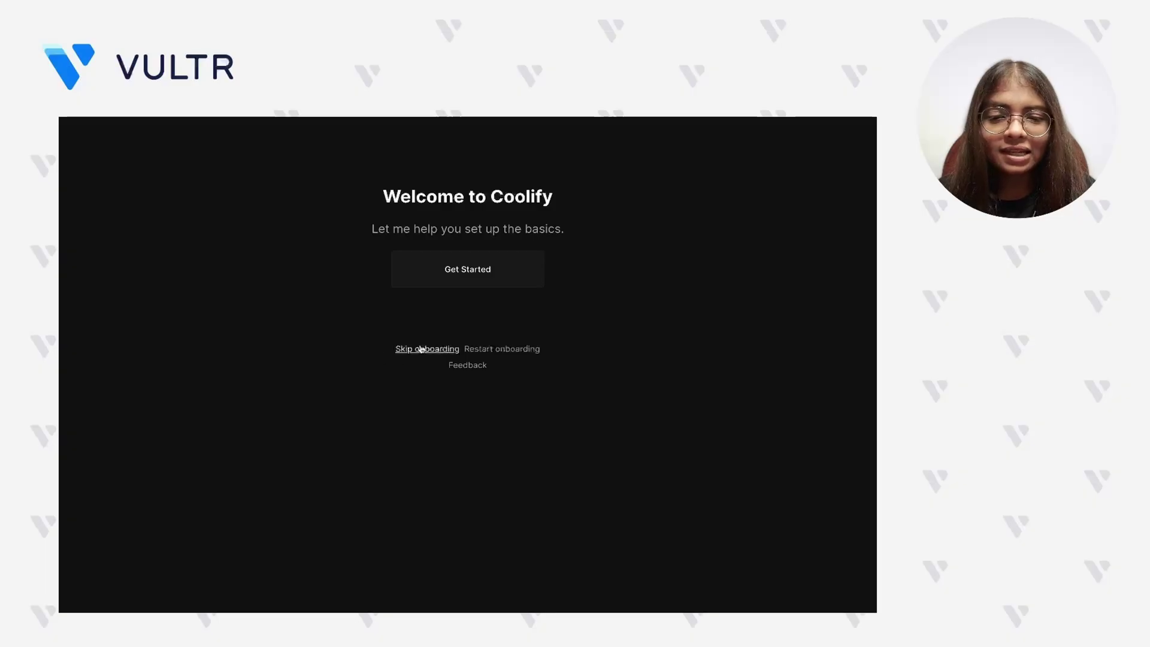
- Complete Coolify onboarding using Localhost as the server and a newly created project
{"action": "left_click", "coordinate": [462, 283]}
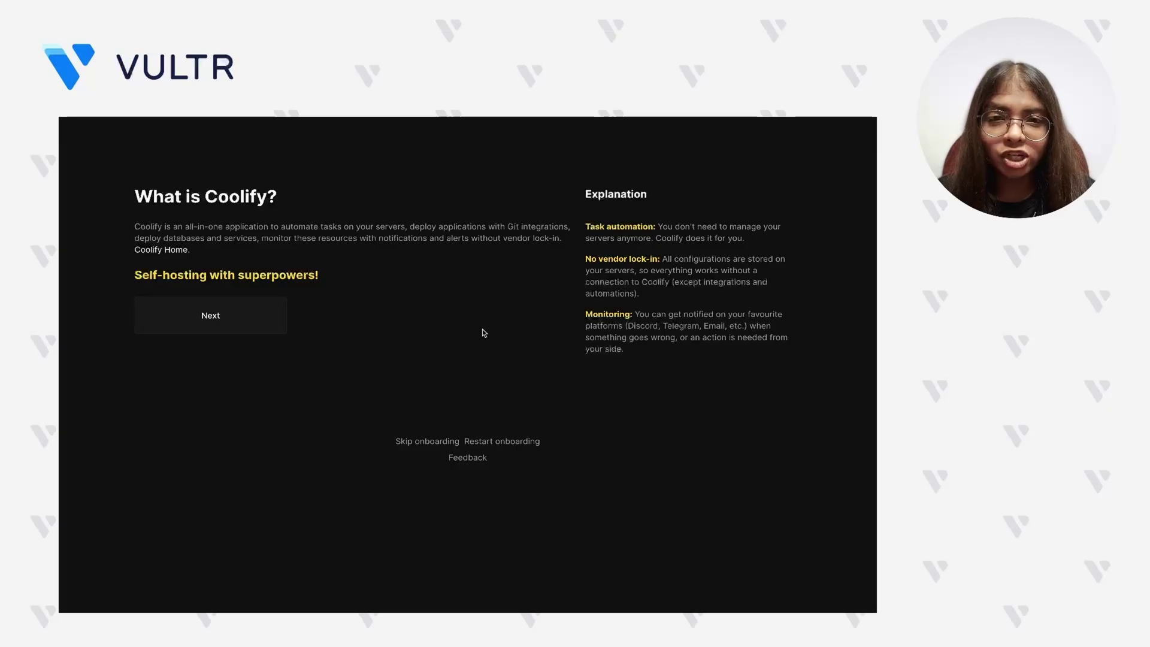
{"action": "left_click", "coordinate": [279, 322]}
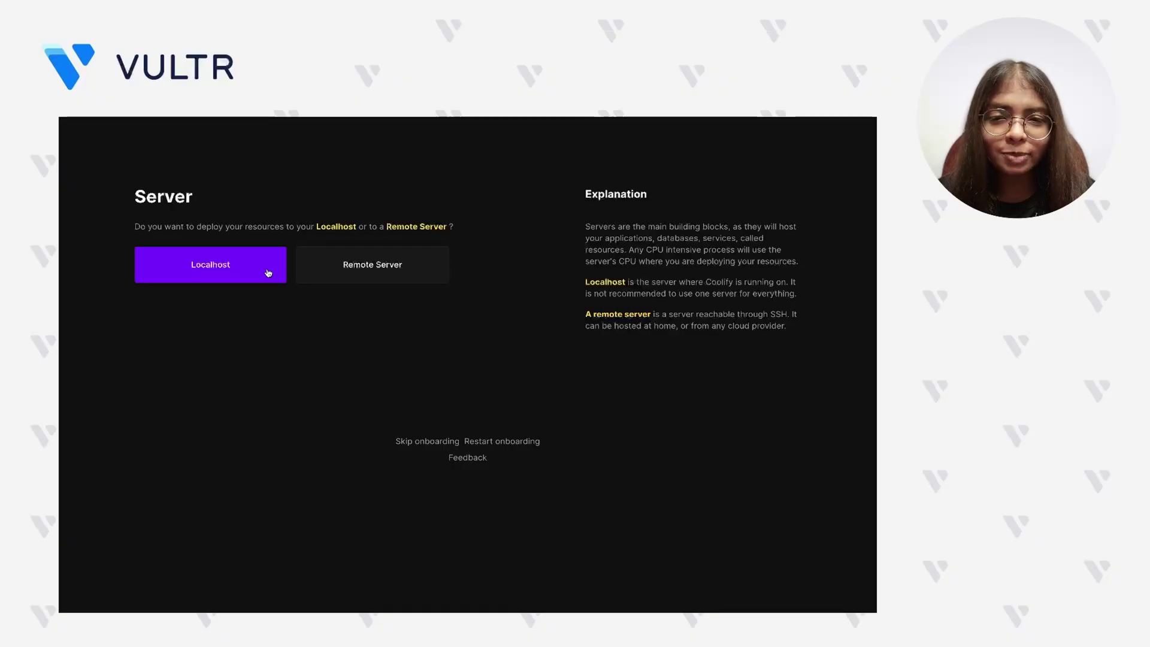
{"action": "left_click", "coordinate": [267, 272]}
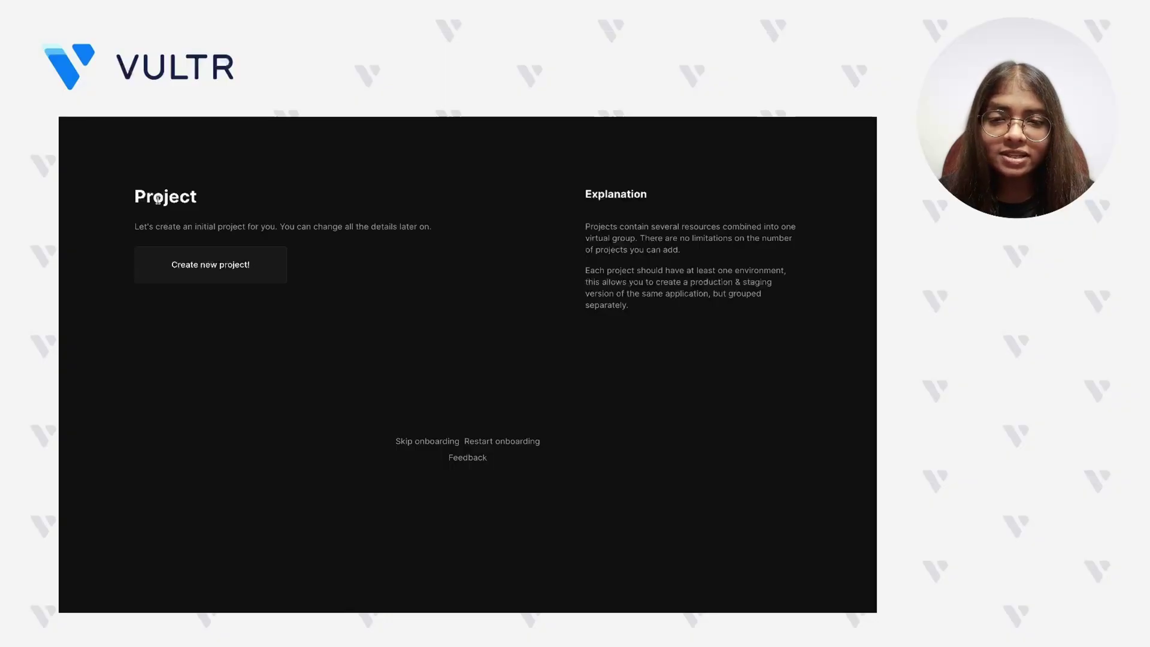
{"action": "left_click", "coordinate": [145, 266]}
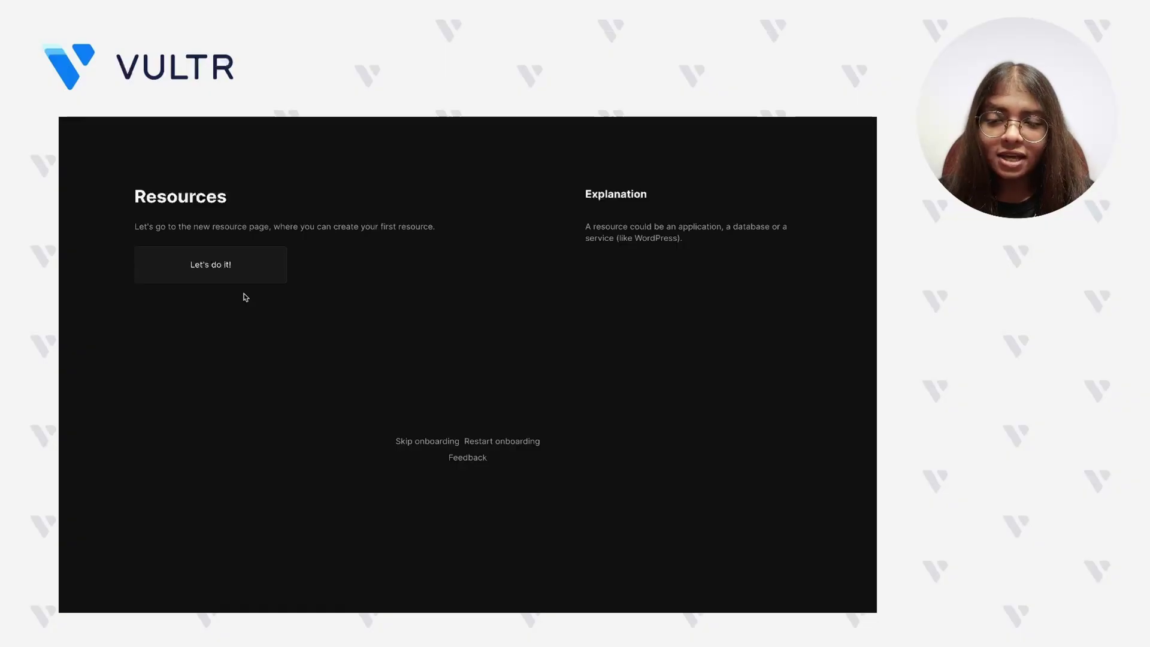
{"action": "left_click", "coordinate": [239, 279]}
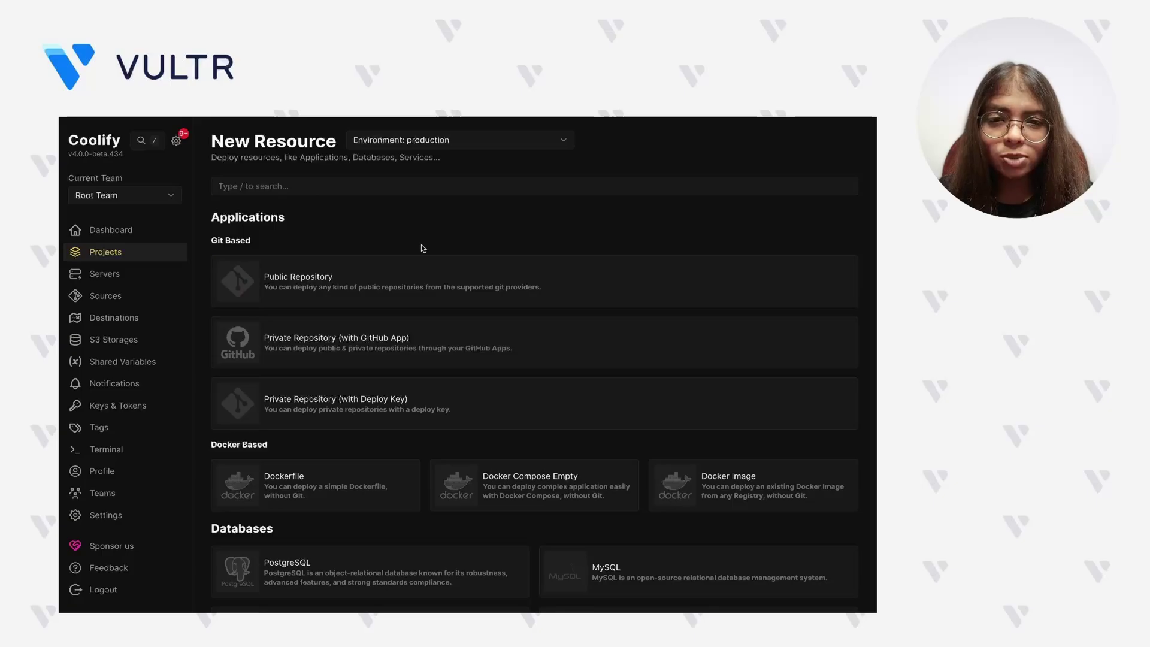
{"action": "left_click", "coordinate": [178, 255]}
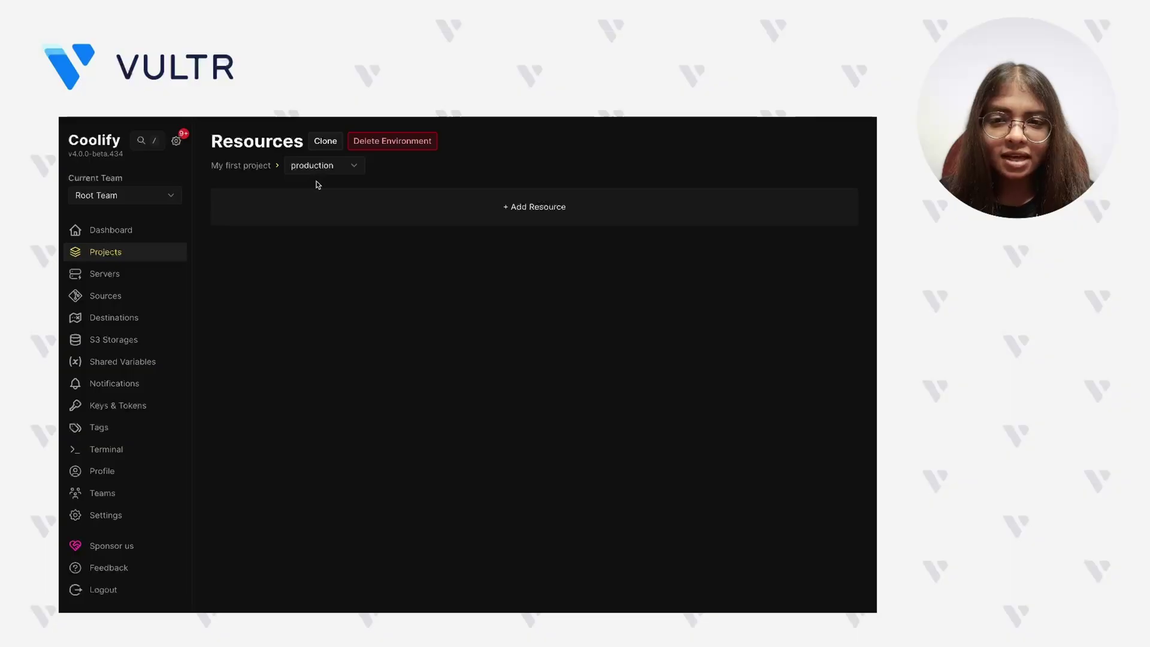
{"action": "left_click", "coordinate": [323, 217]}
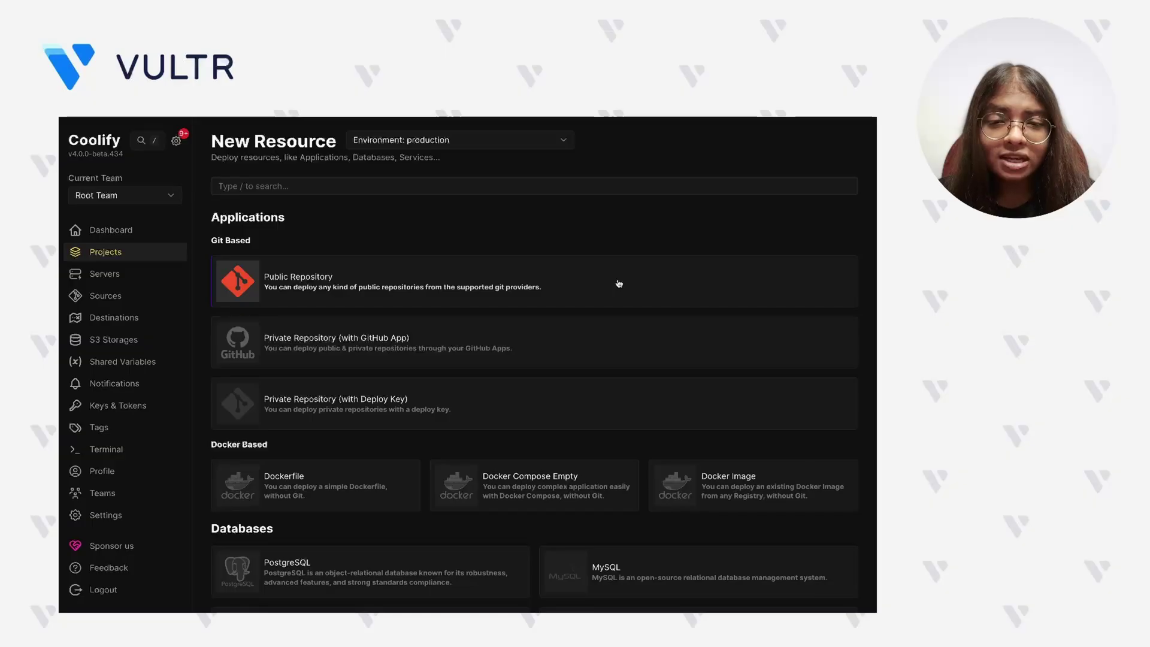
{"action": "scroll", "coordinate": [675, 398], "scroll_direction": "down", "scroll_amount": 6}
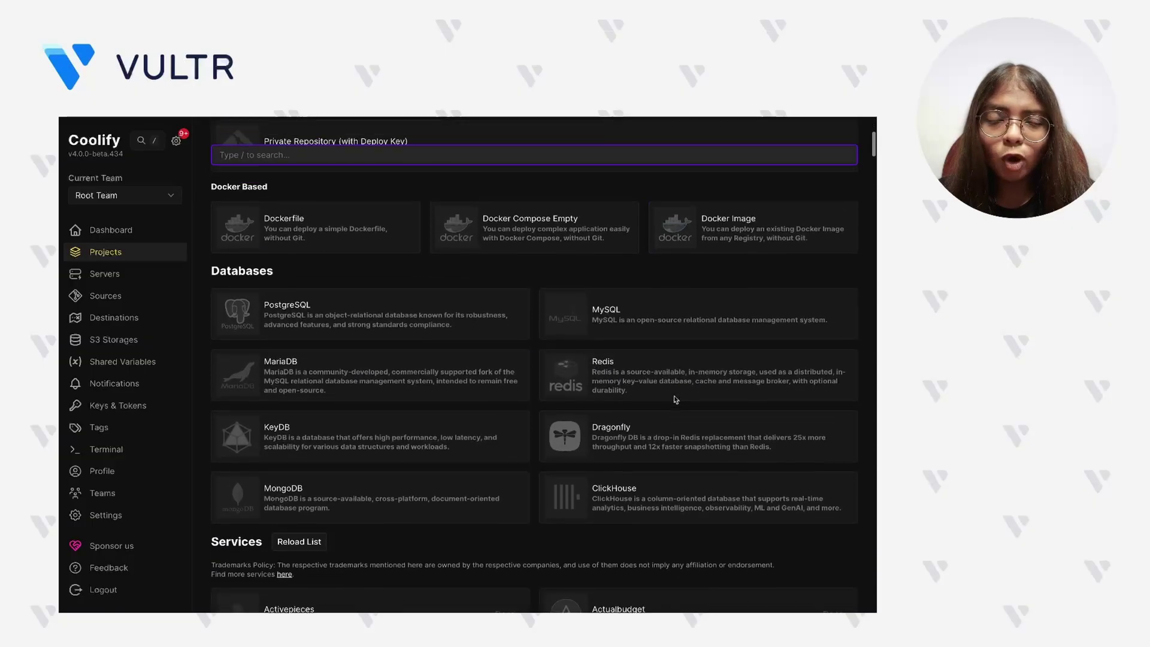
{"action": "scroll", "coordinate": [675, 400], "scroll_direction": "down", "scroll_amount": 2}
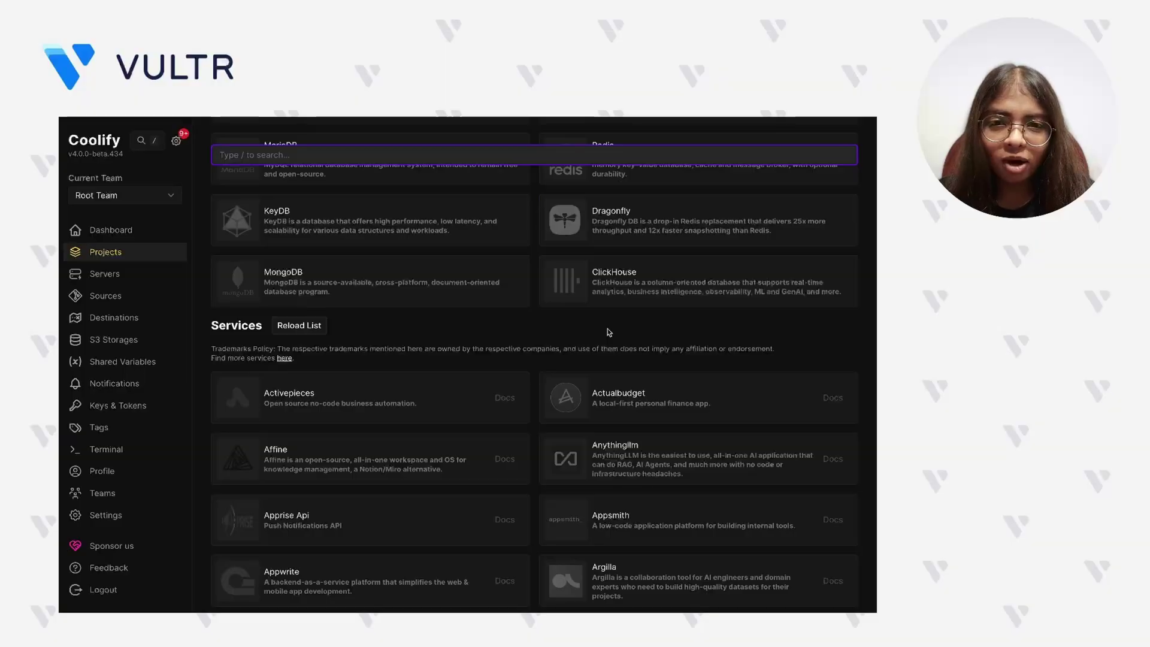
{"action": "scroll", "coordinate": [609, 333], "scroll_direction": "up", "scroll_amount": 8}
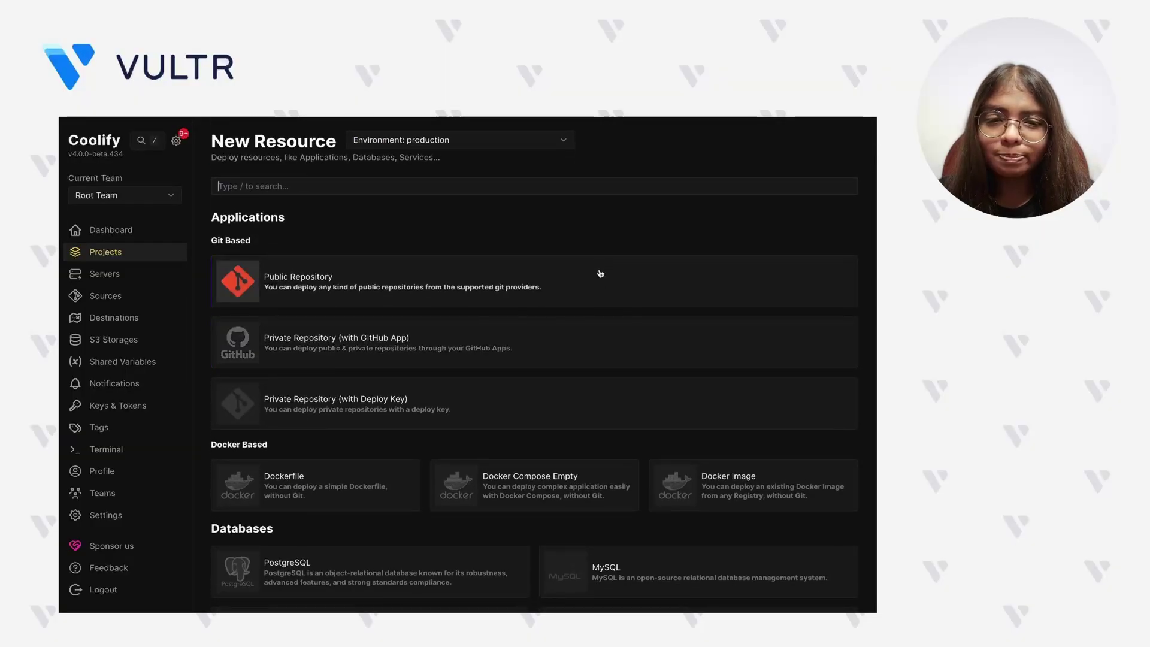
{"action": "left_click", "coordinate": [601, 274]}
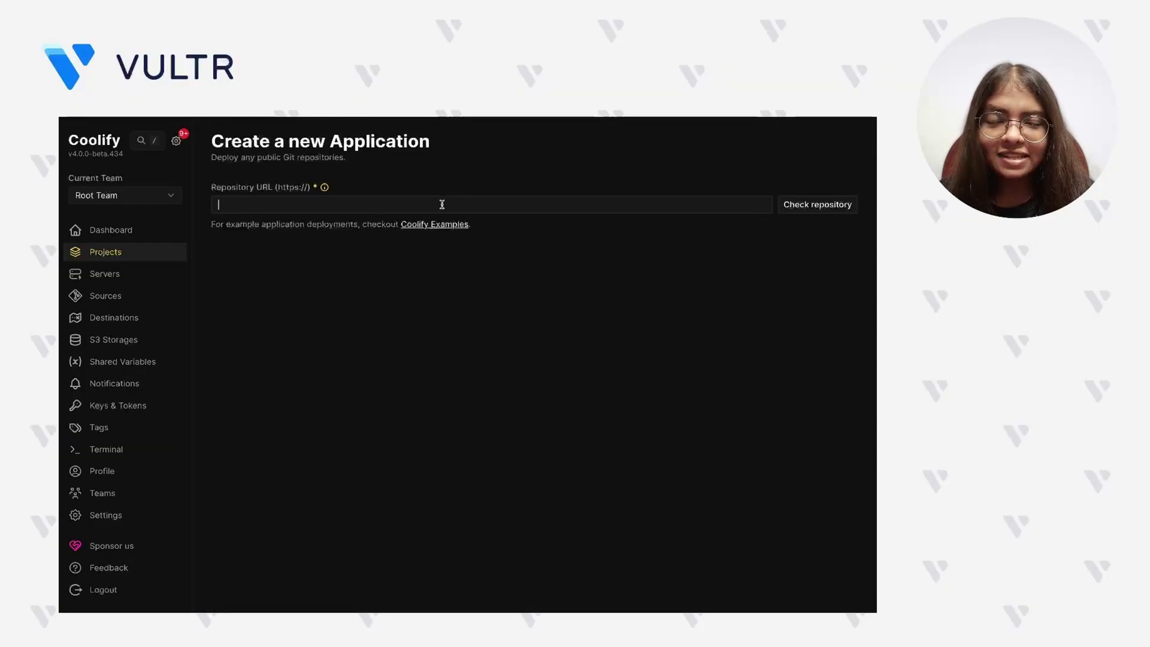
{"action": "type", "text": "https://github.com/SanskritiHarmukh/coolify-demo"}
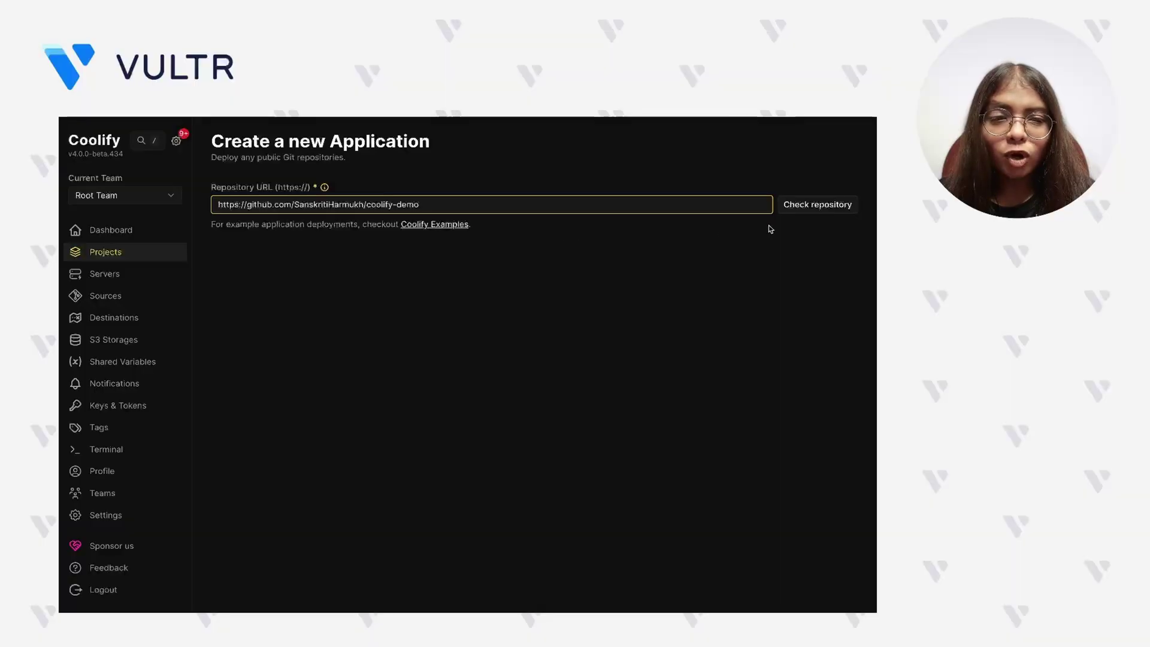
{"action": "left_click", "coordinate": [789, 206]}
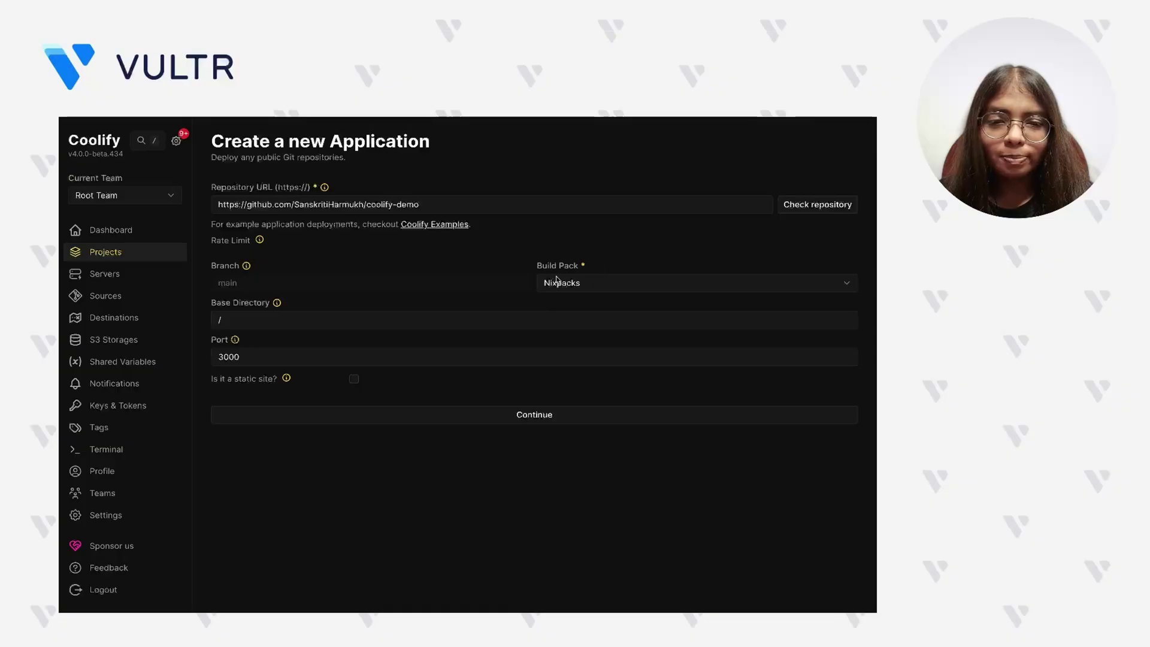
{"action": "left_click", "coordinate": [621, 285]}
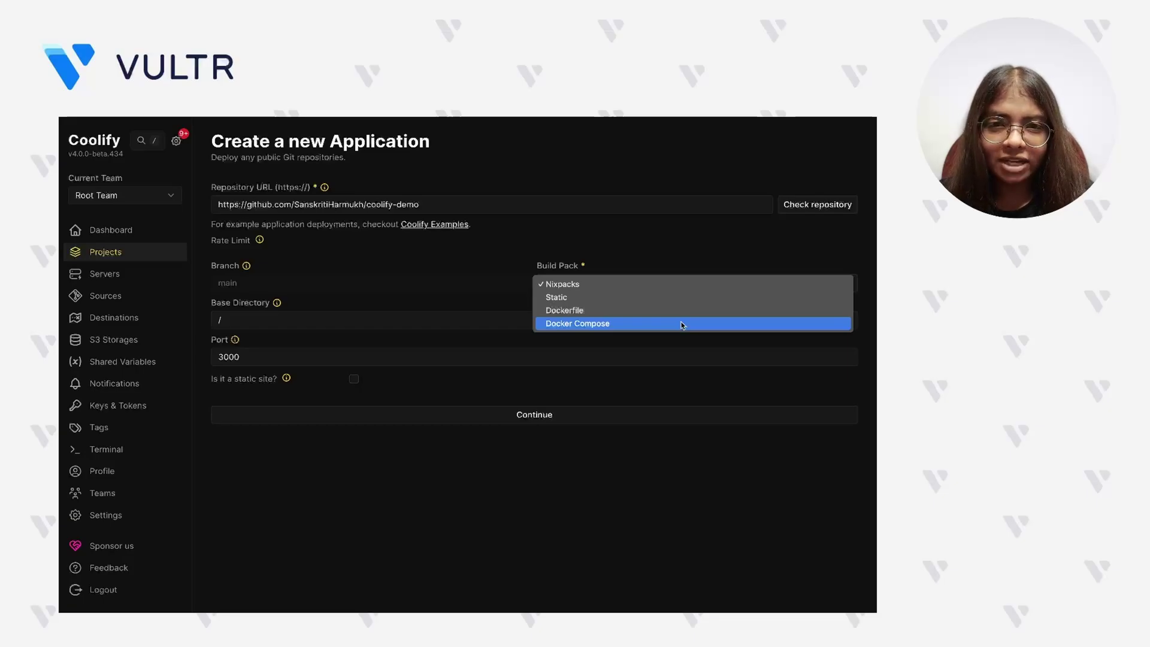
{"action": "left_click", "coordinate": [669, 284]}
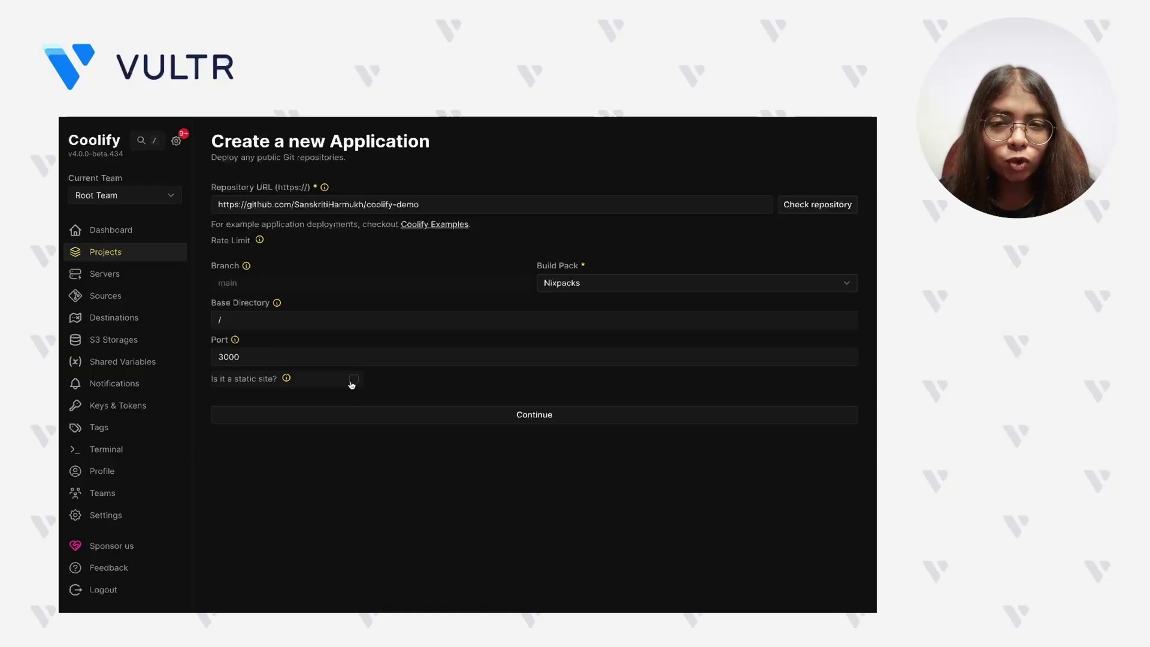
- Create the coolify-demo application and review its Configuration page down and back up
{"action": "left_click", "coordinate": [584, 425]}
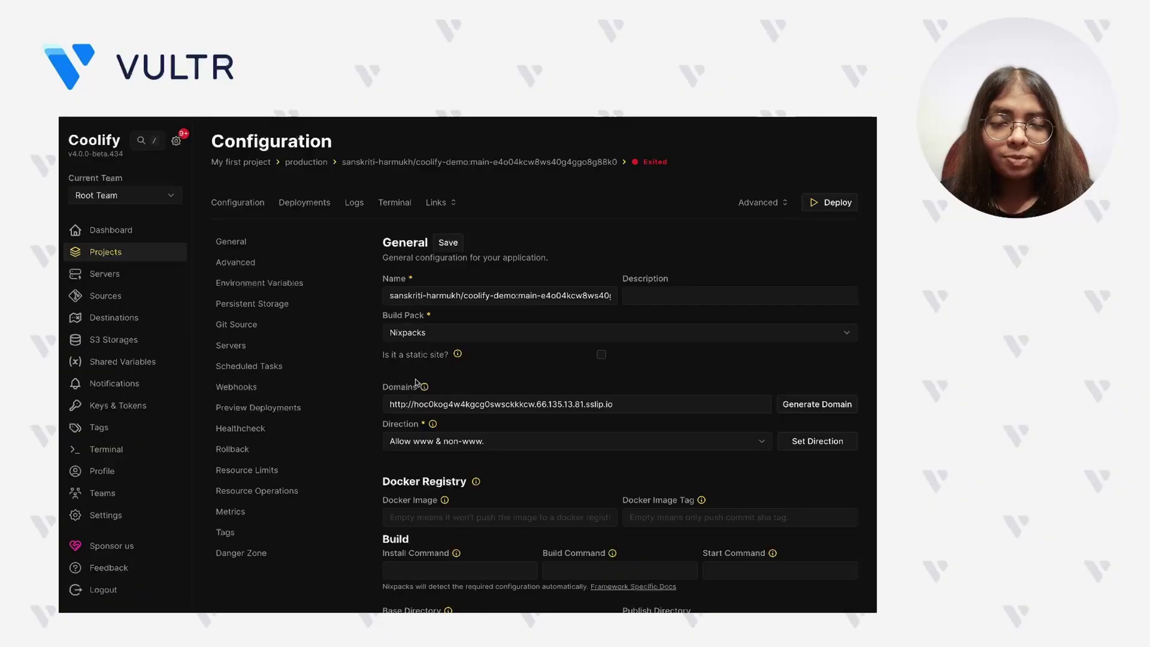
{"action": "scroll", "coordinate": [390, 475], "scroll_direction": "down", "scroll_amount": 3}
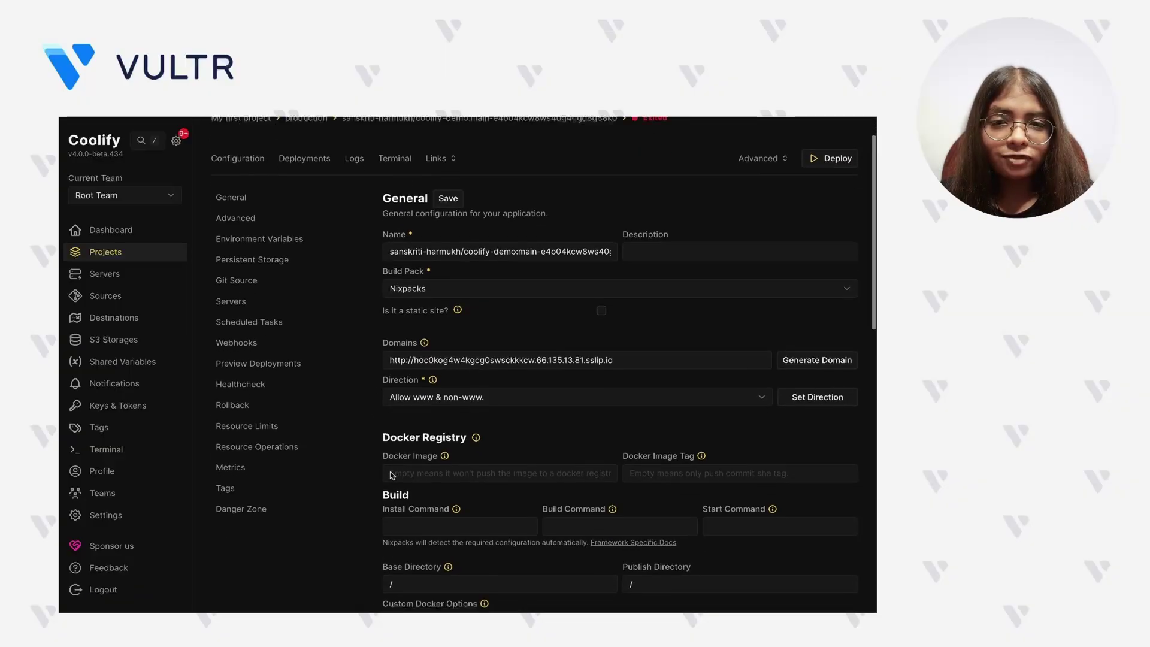
{"action": "scroll", "coordinate": [405, 414], "scroll_direction": "down", "scroll_amount": 3}
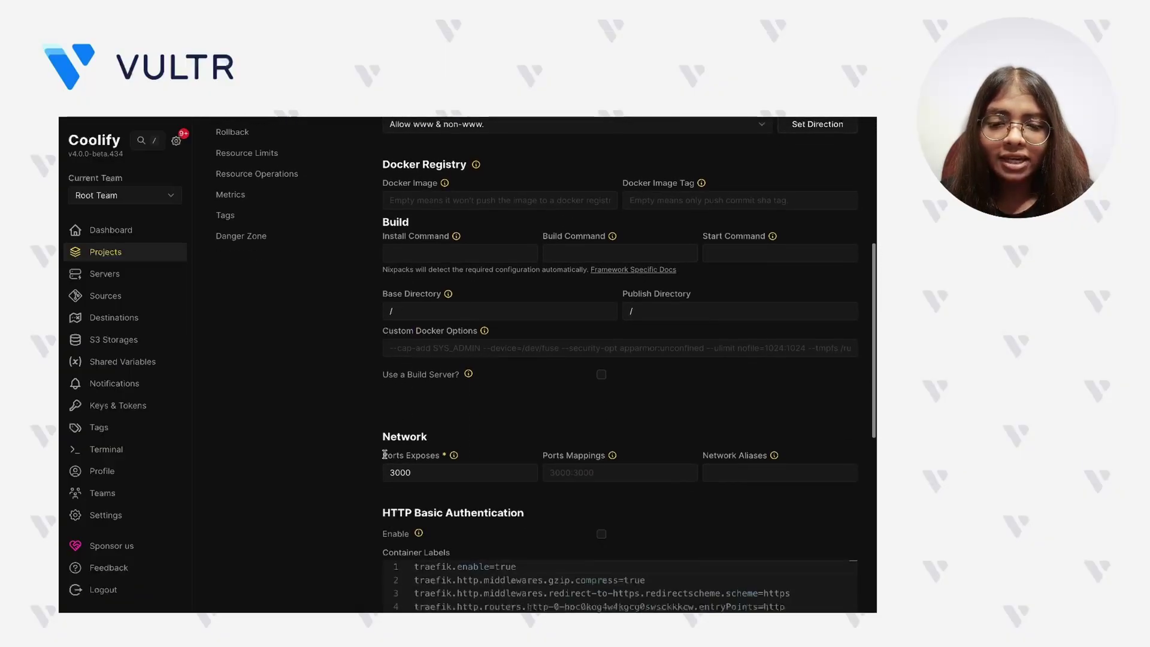
{"action": "scroll", "coordinate": [398, 484], "scroll_direction": "down", "scroll_amount": 2}
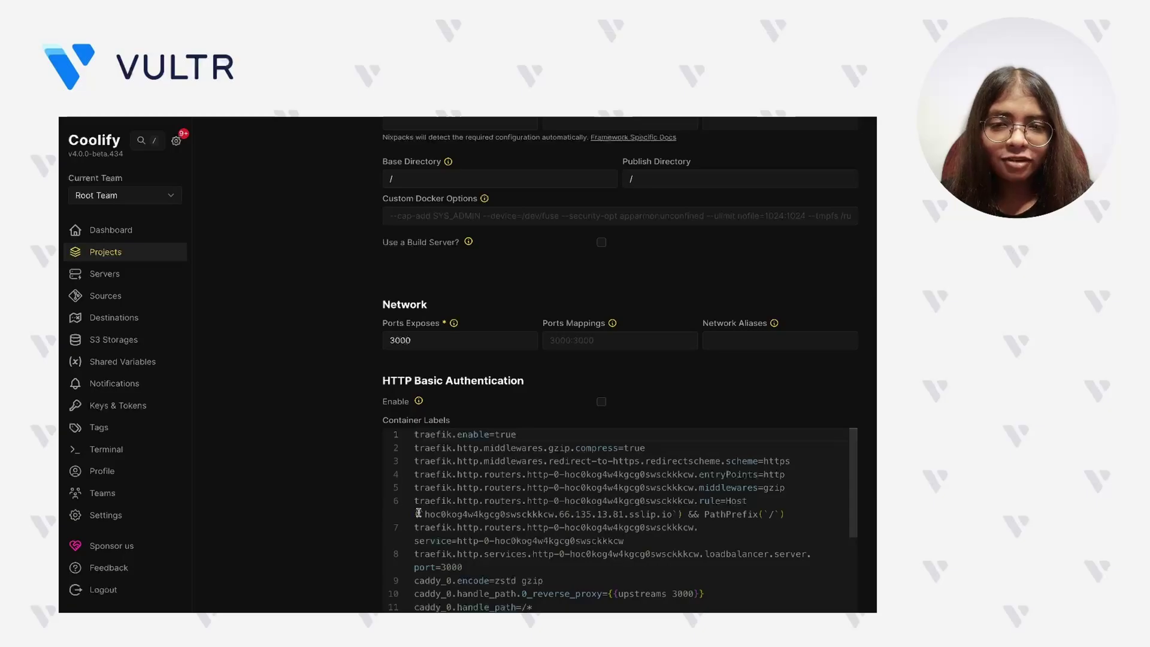
{"action": "scroll", "coordinate": [348, 376], "scroll_direction": "up", "scroll_amount": 9}
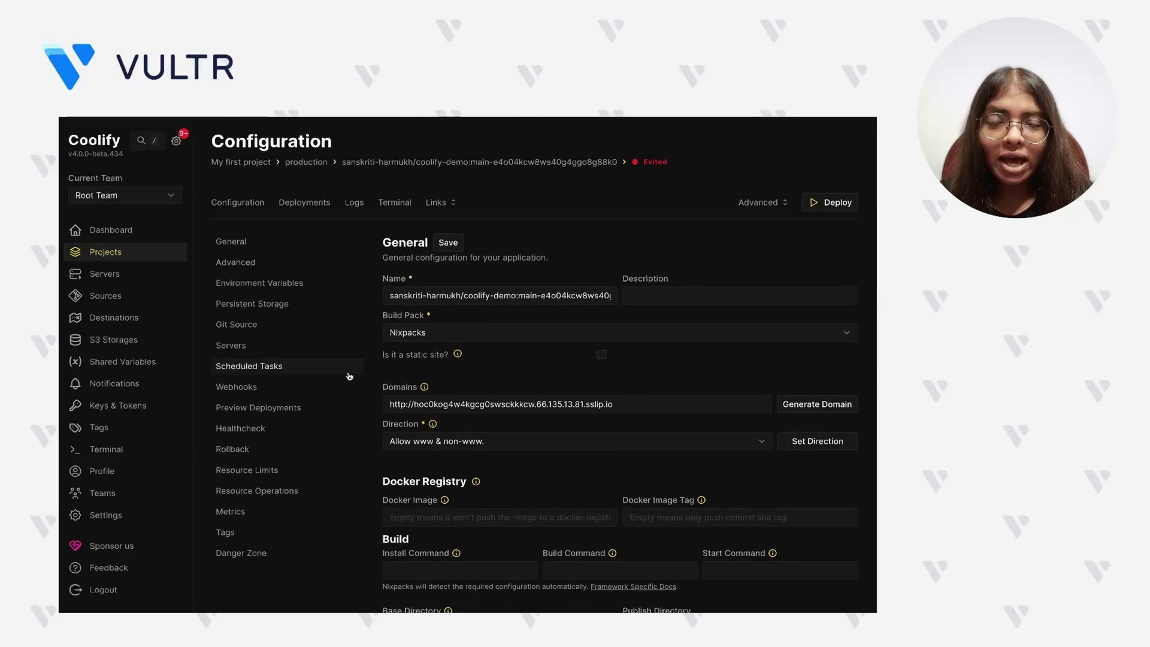
- Add a runtime-only NODE_ENV environment variable with value production and save it
{"action": "left_click", "coordinate": [327, 279]}
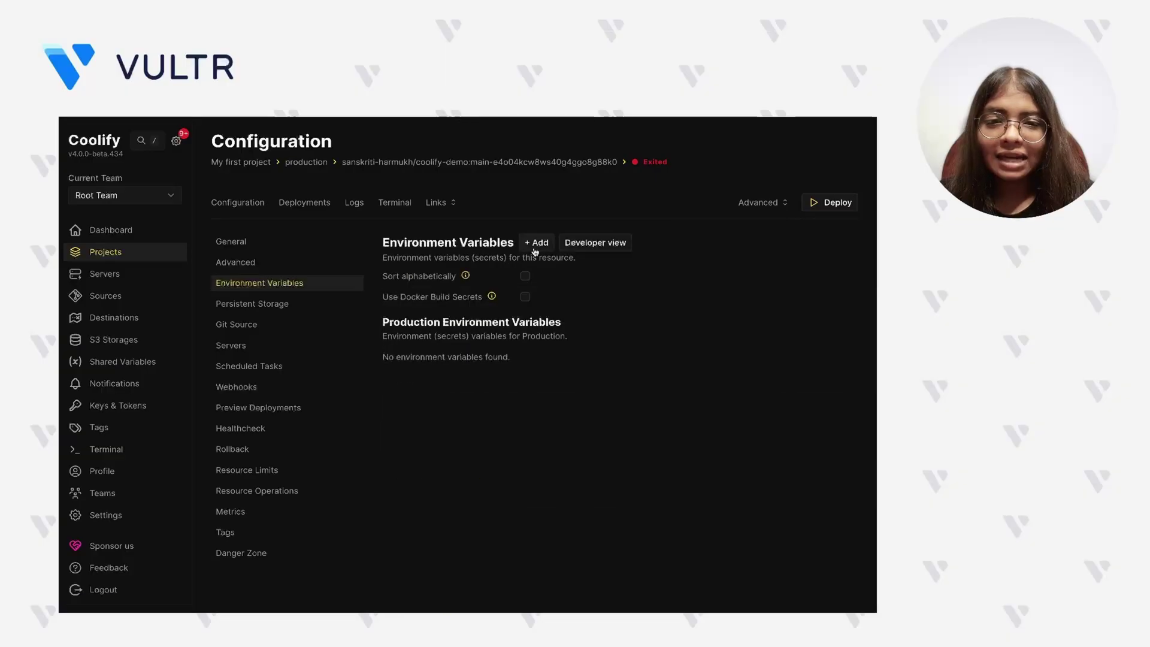
{"action": "left_click", "coordinate": [536, 244]}
{"action": "type", "text": "NODE_ENV"}
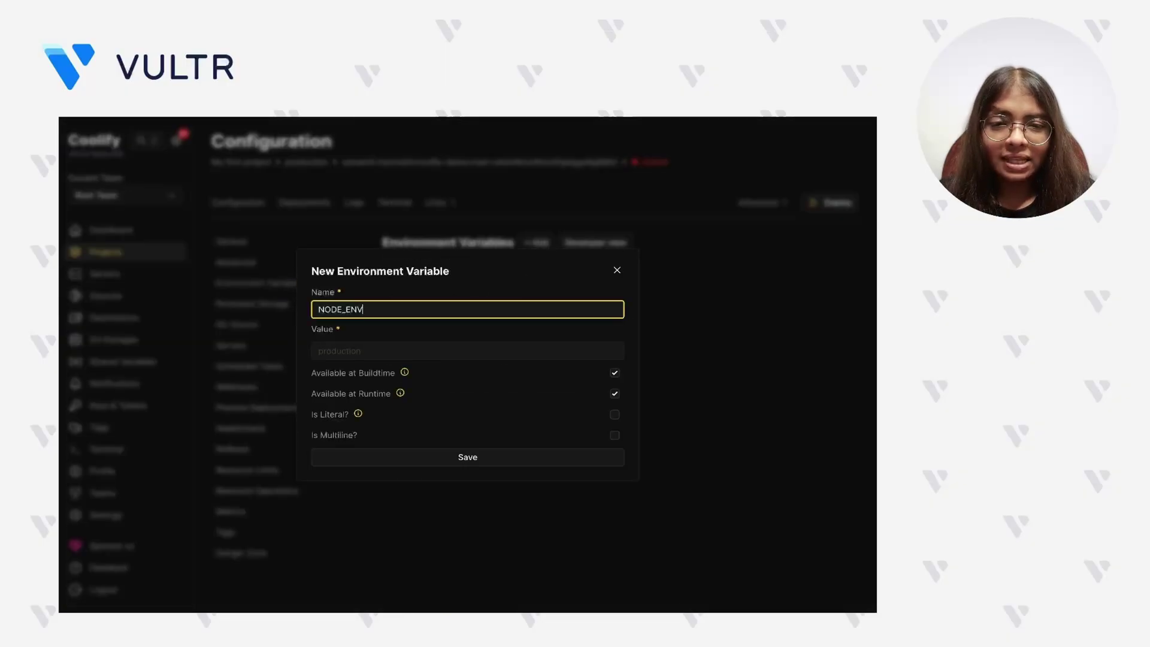
{"action": "left_click", "coordinate": [522, 350]}
{"action": "type", "text": "production"}
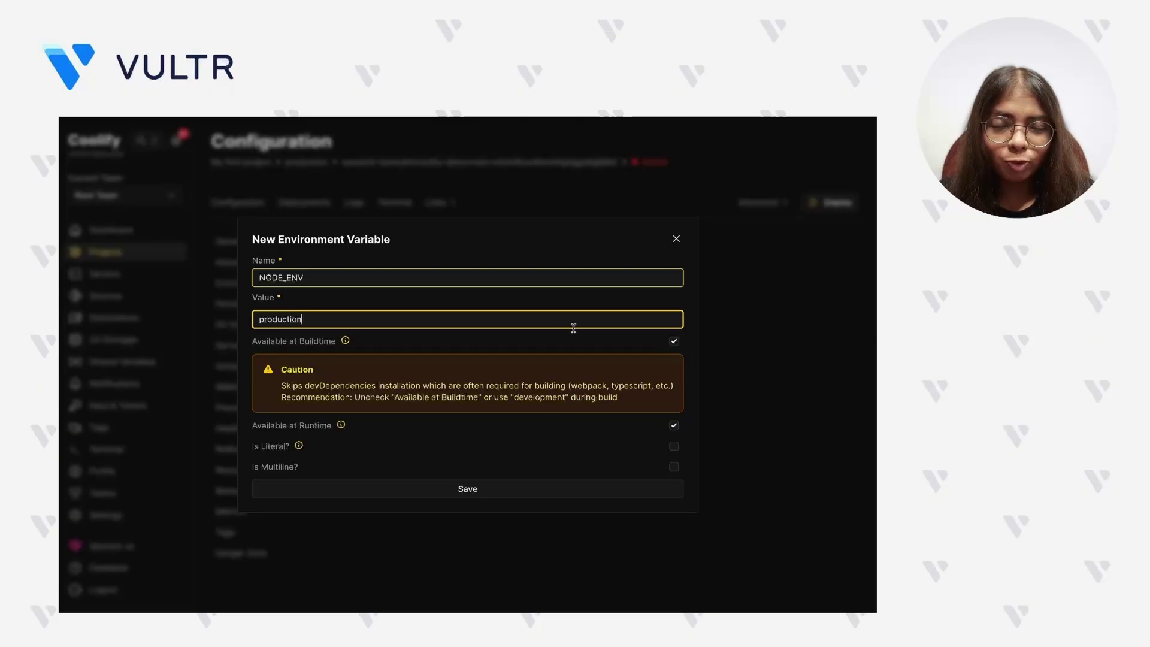
{"action": "left_click", "coordinate": [674, 341]}
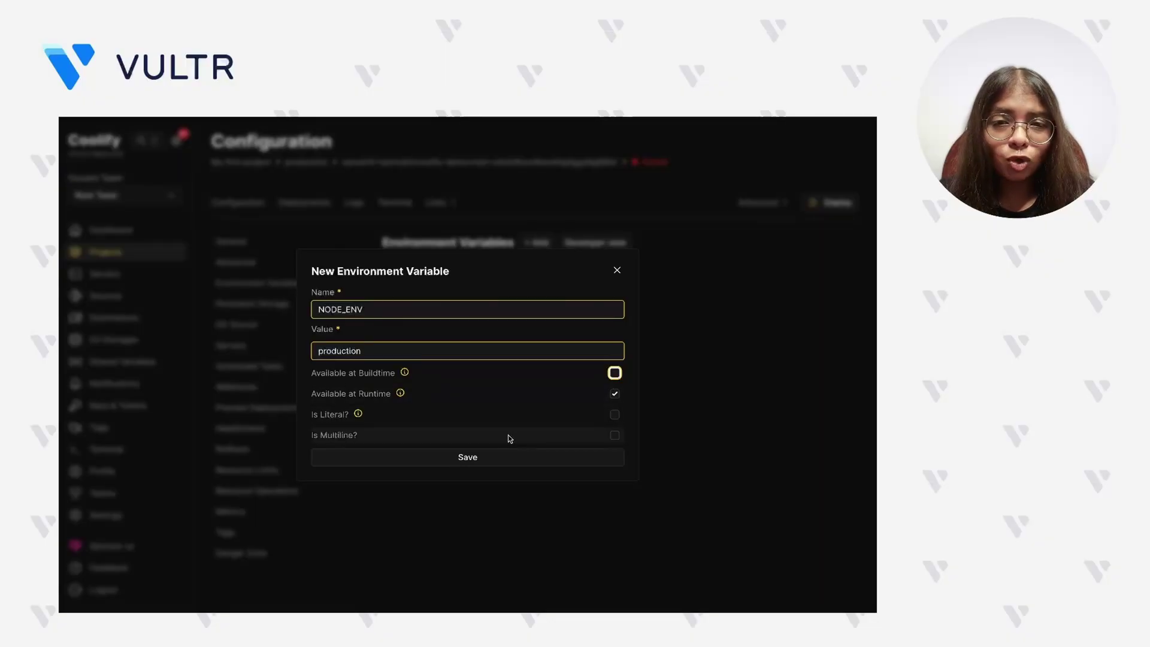
{"action": "left_click", "coordinate": [547, 460]}
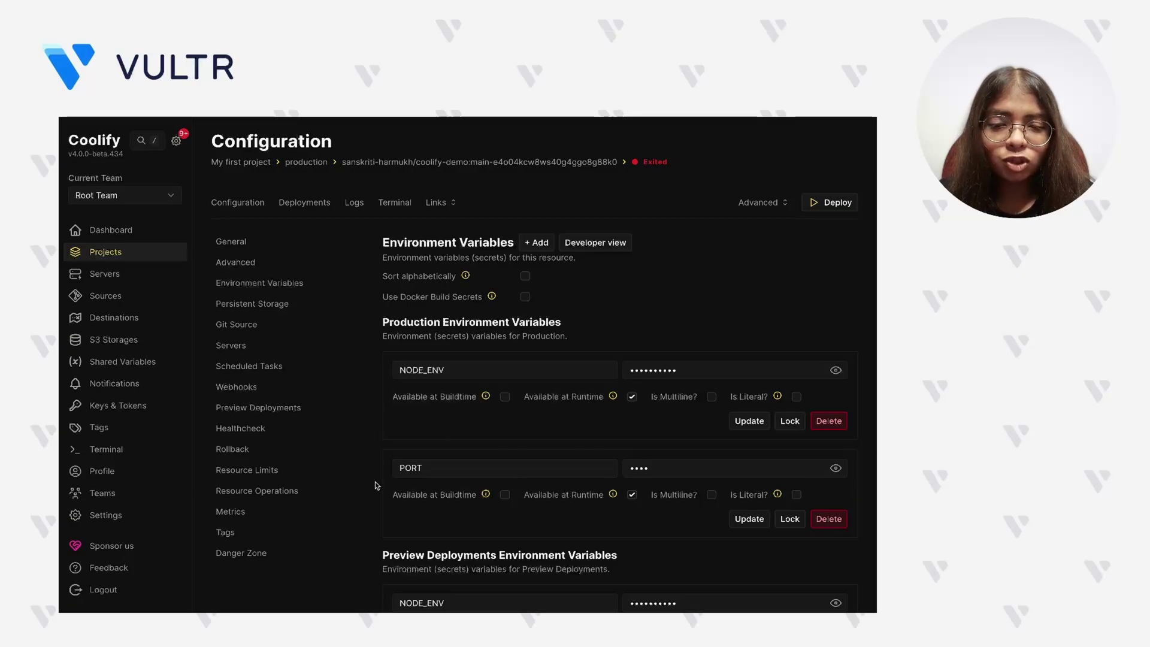
- Enable a GET healthcheck on port 3000 at /health expecting response text OK
{"action": "left_click", "coordinate": [334, 432]}
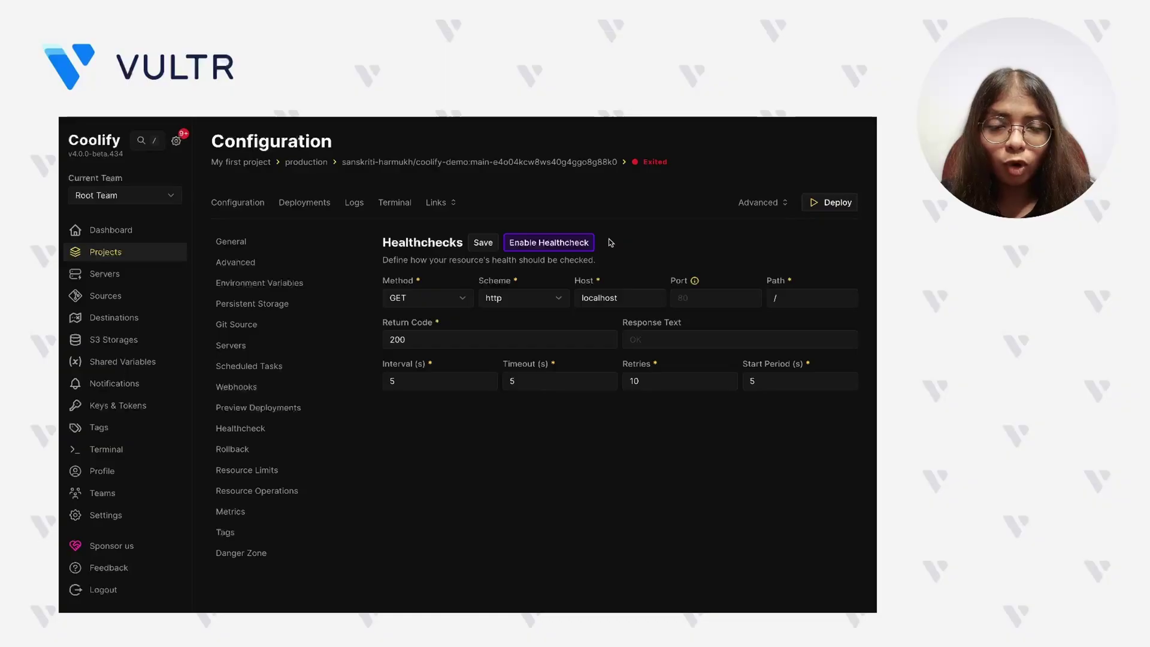
{"action": "left_click", "coordinate": [576, 250]}
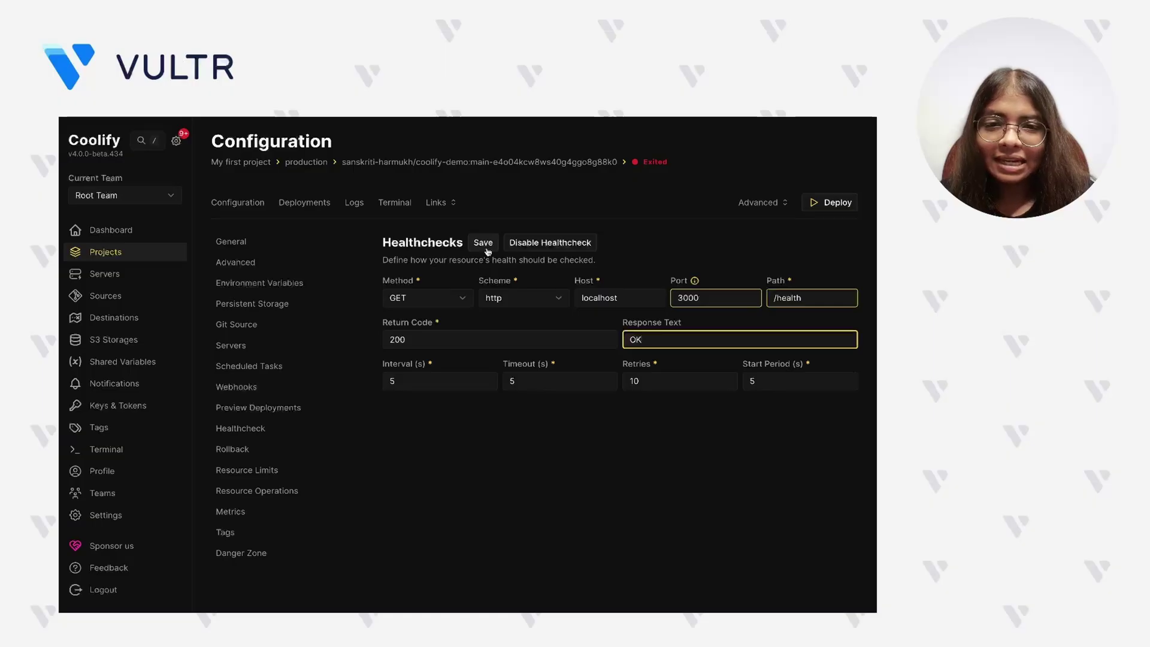
{"action": "left_click", "coordinate": [483, 243]}
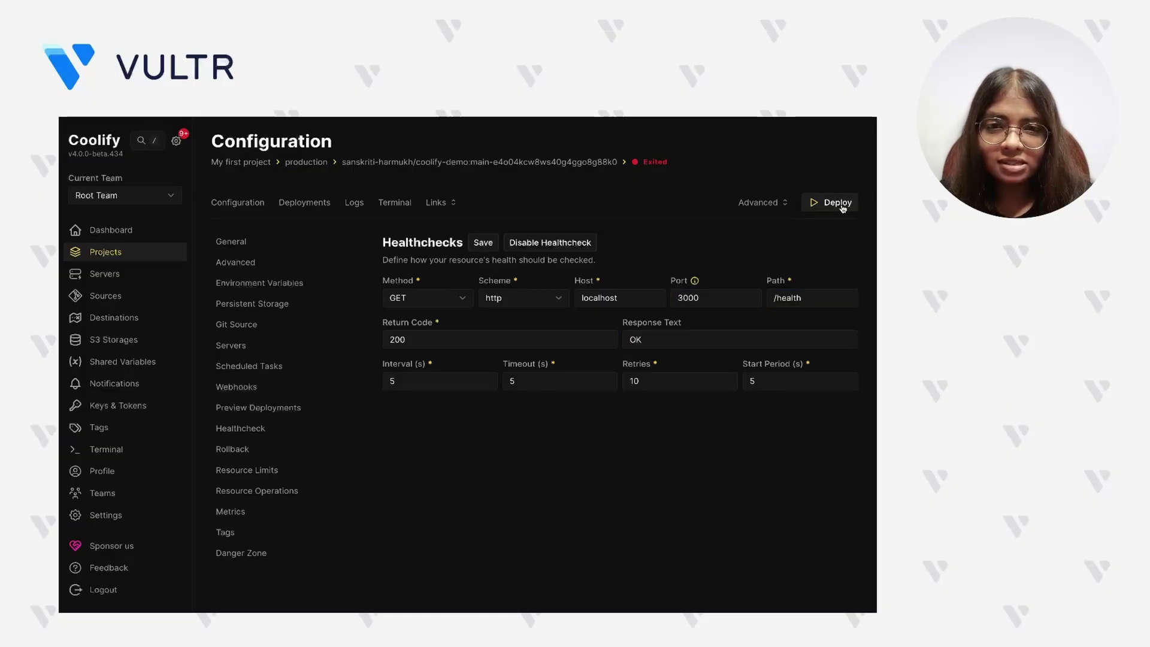
- Deploy coolify-demo with debug logs shown, then open the running app from Links
{"action": "left_click", "coordinate": [837, 203]}
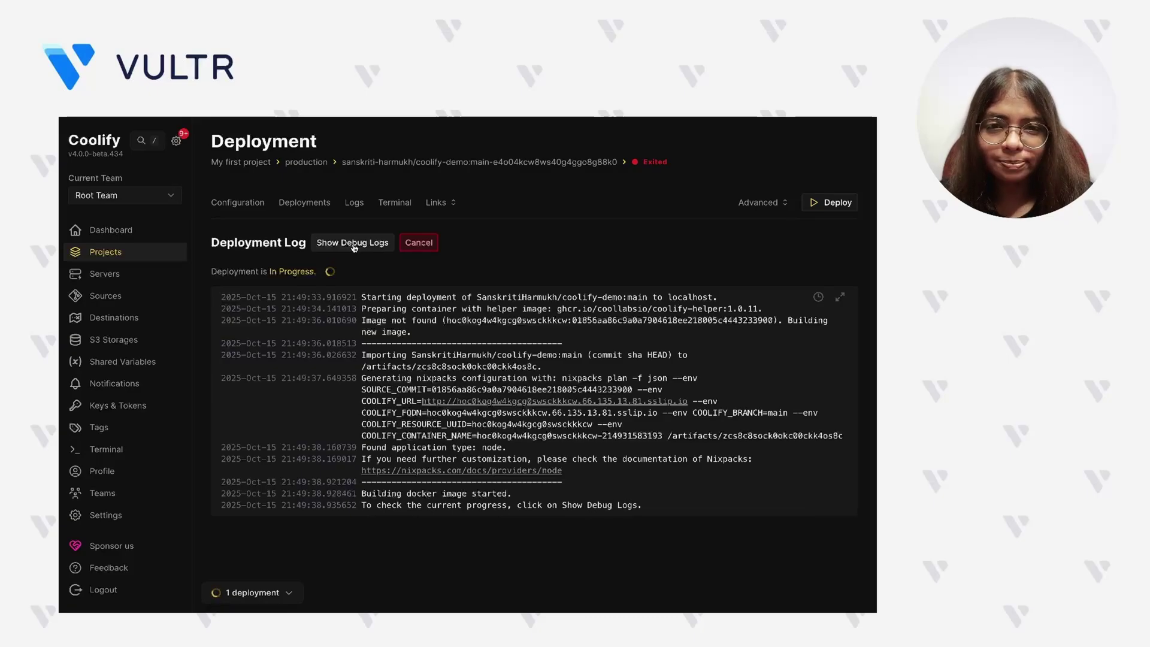
{"action": "left_click", "coordinate": [353, 242]}
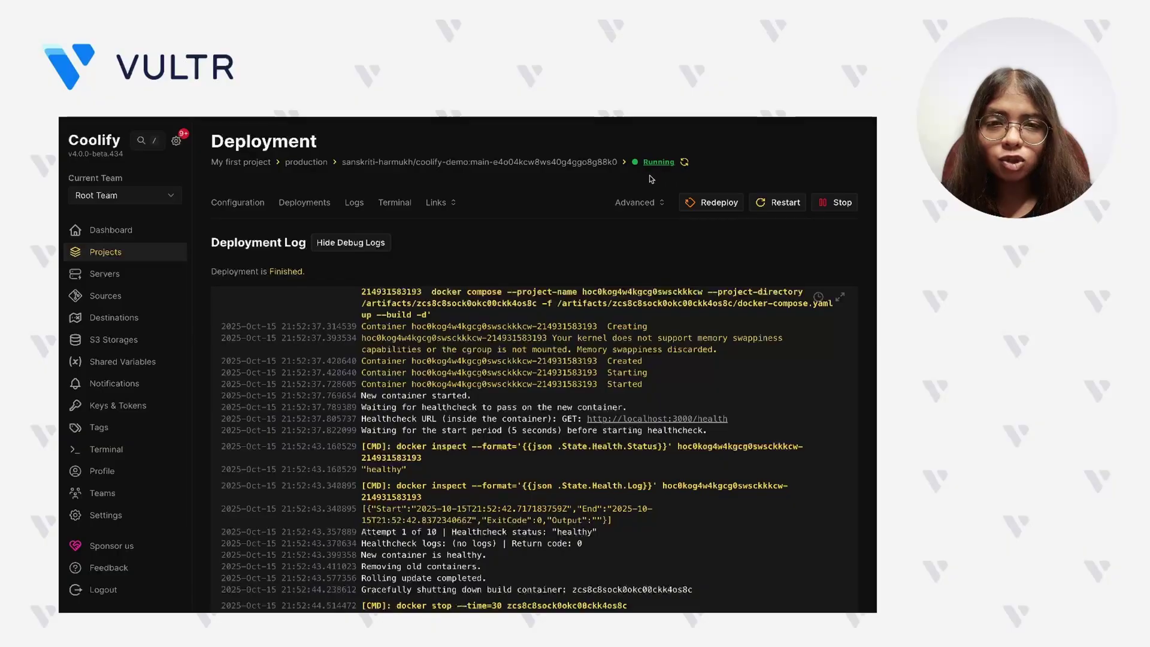
{"action": "left_click", "coordinate": [439, 203]}
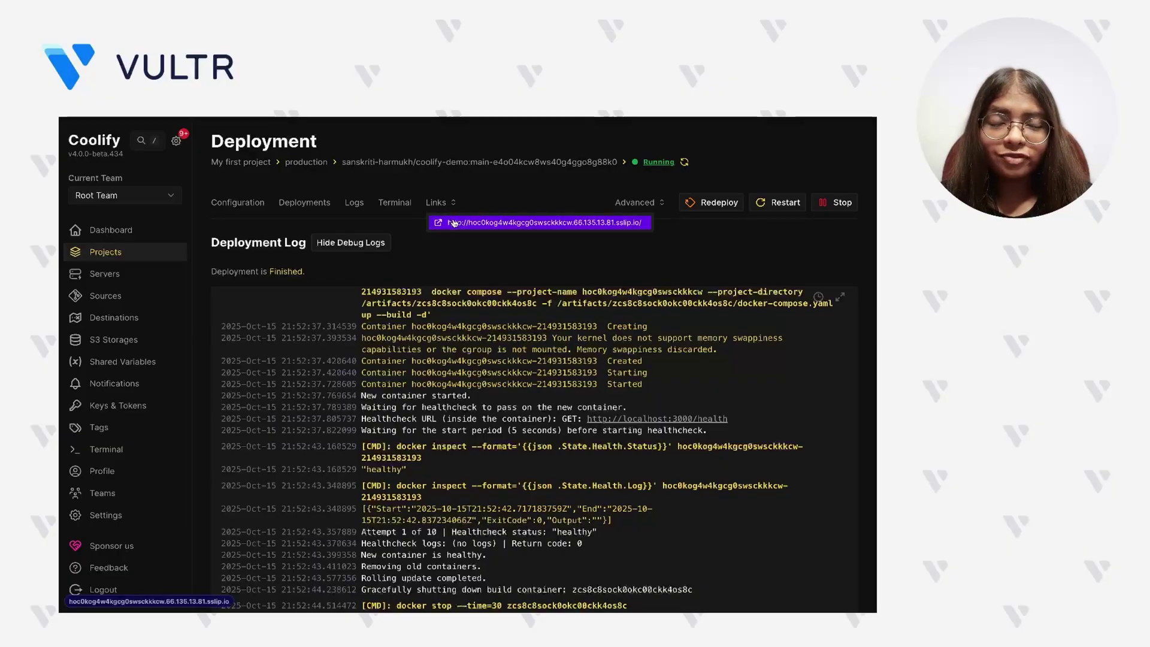
{"action": "left_click", "coordinate": [454, 223]}
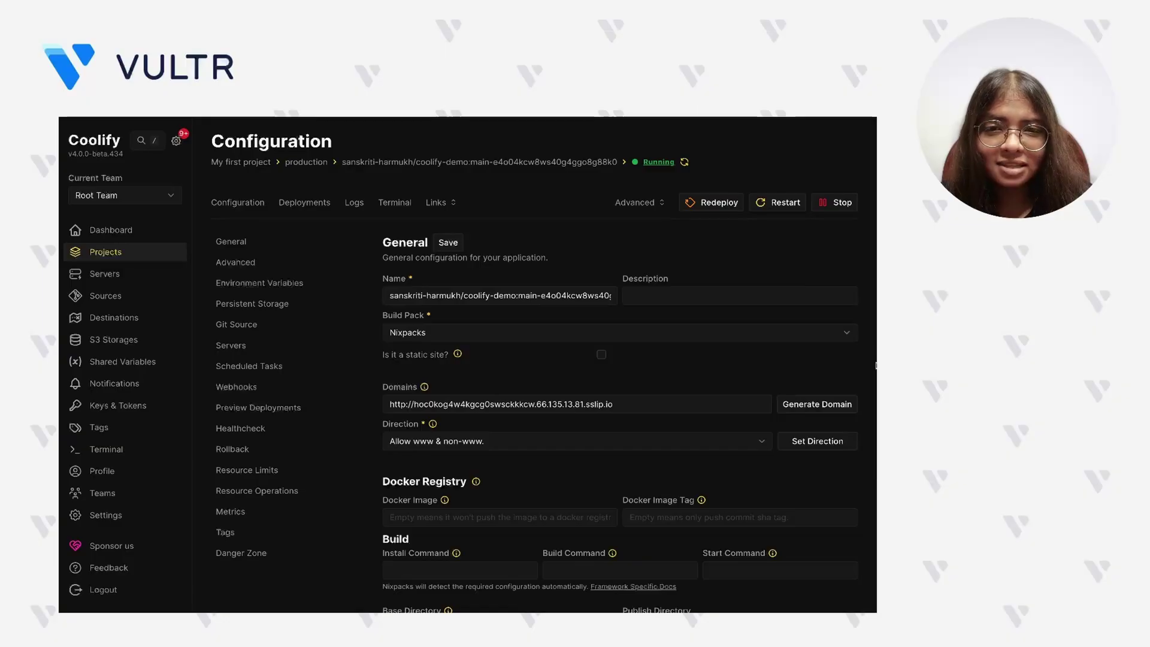
{"action": "triple_click", "coordinate": [573, 404]}
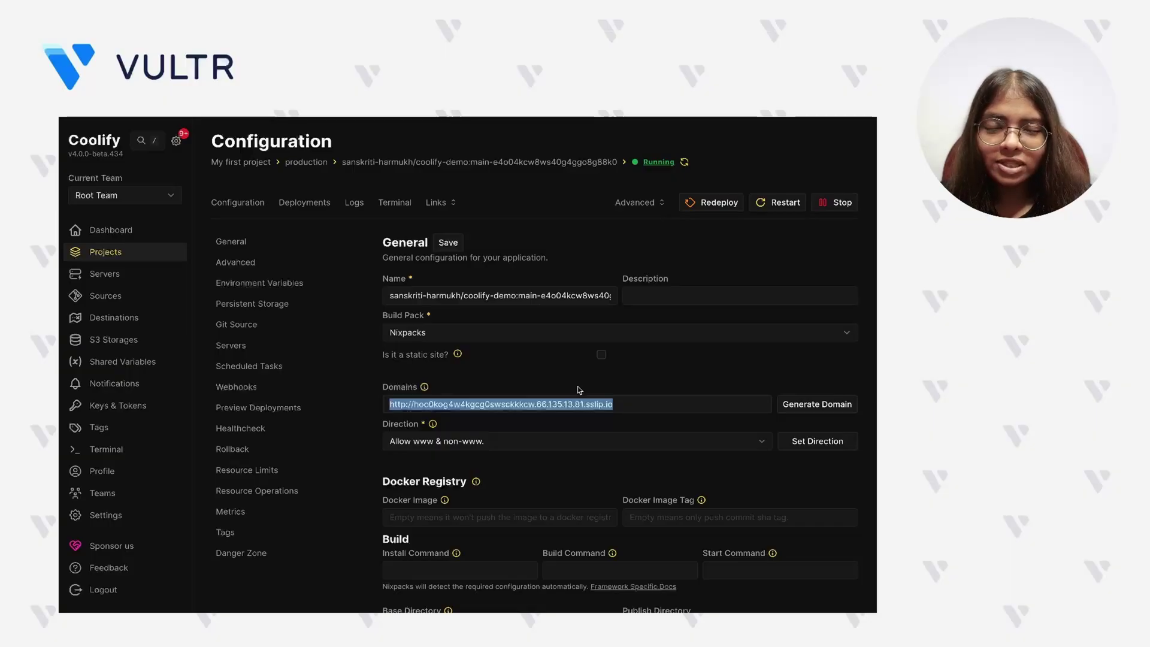
{"action": "type", "text": "https://demo-walkthroughs.xyz"}
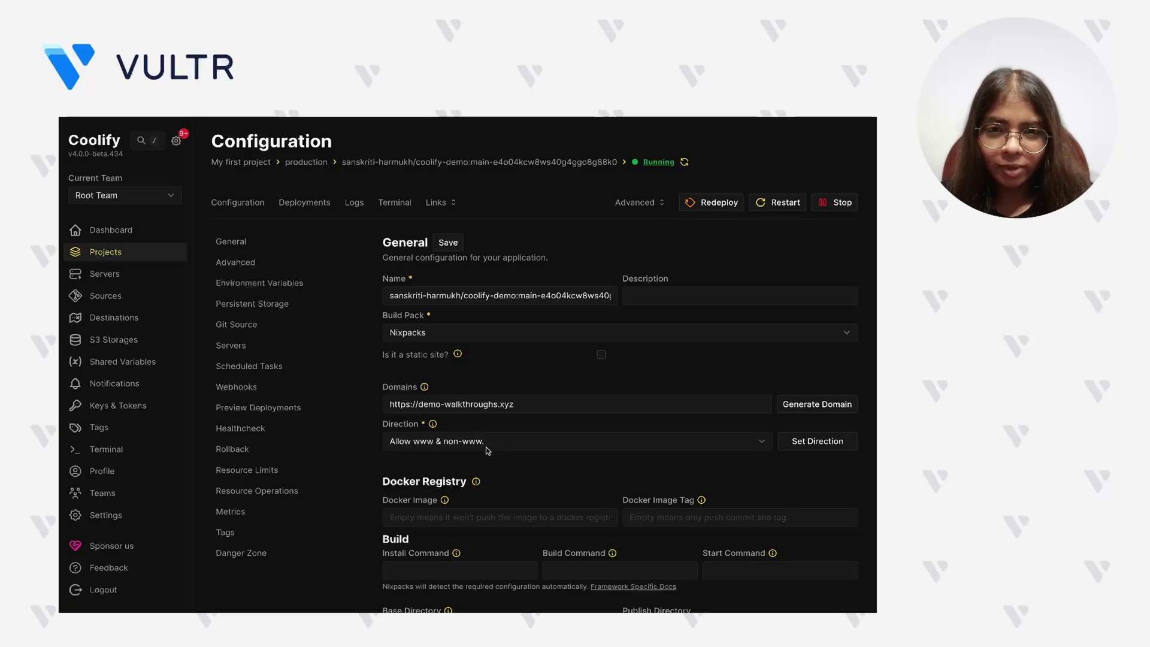
{"action": "left_click", "coordinate": [449, 244]}
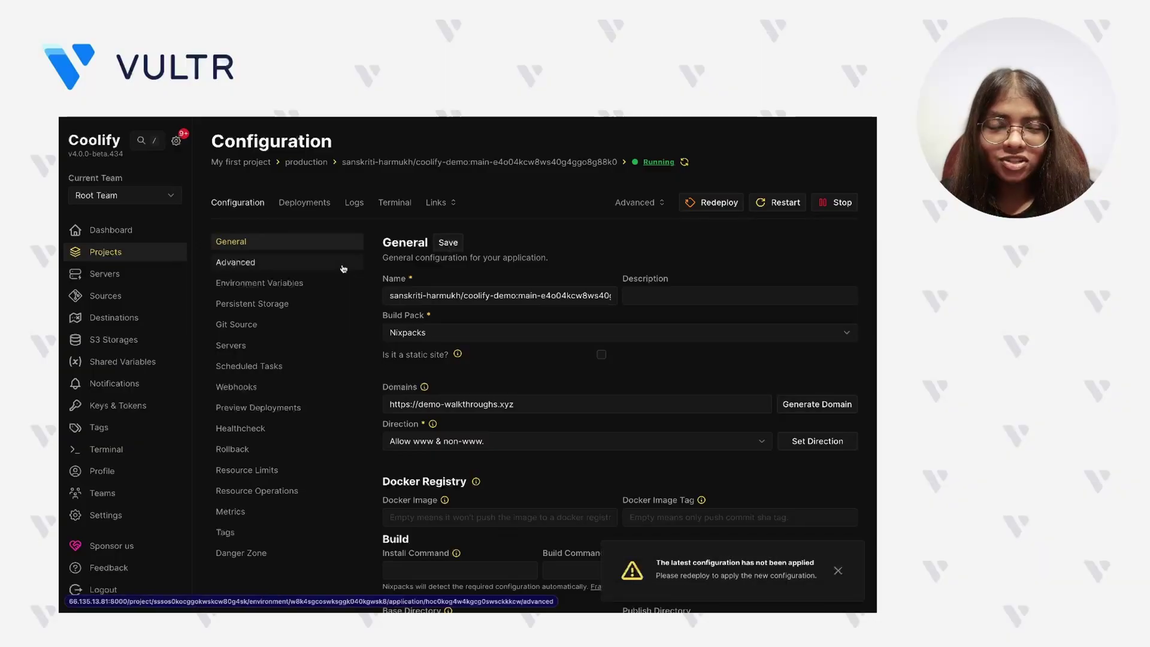
{"action": "left_click", "coordinate": [343, 267]}
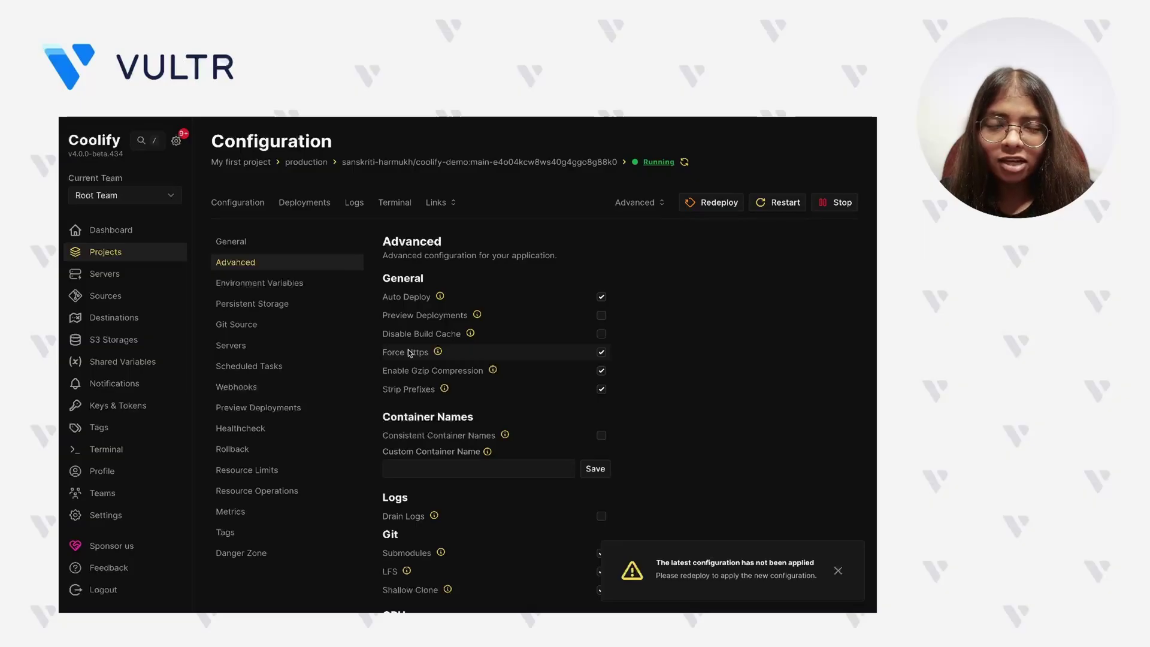
{"action": "left_click", "coordinate": [714, 208]}
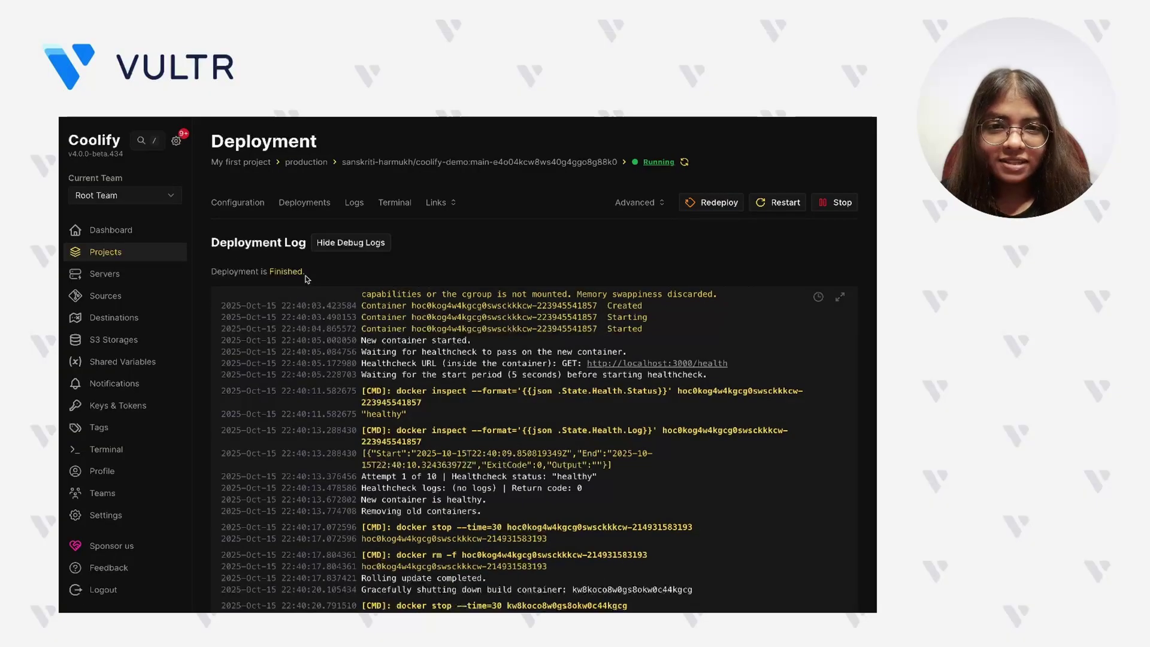
{"action": "left_click", "coordinate": [454, 203]}
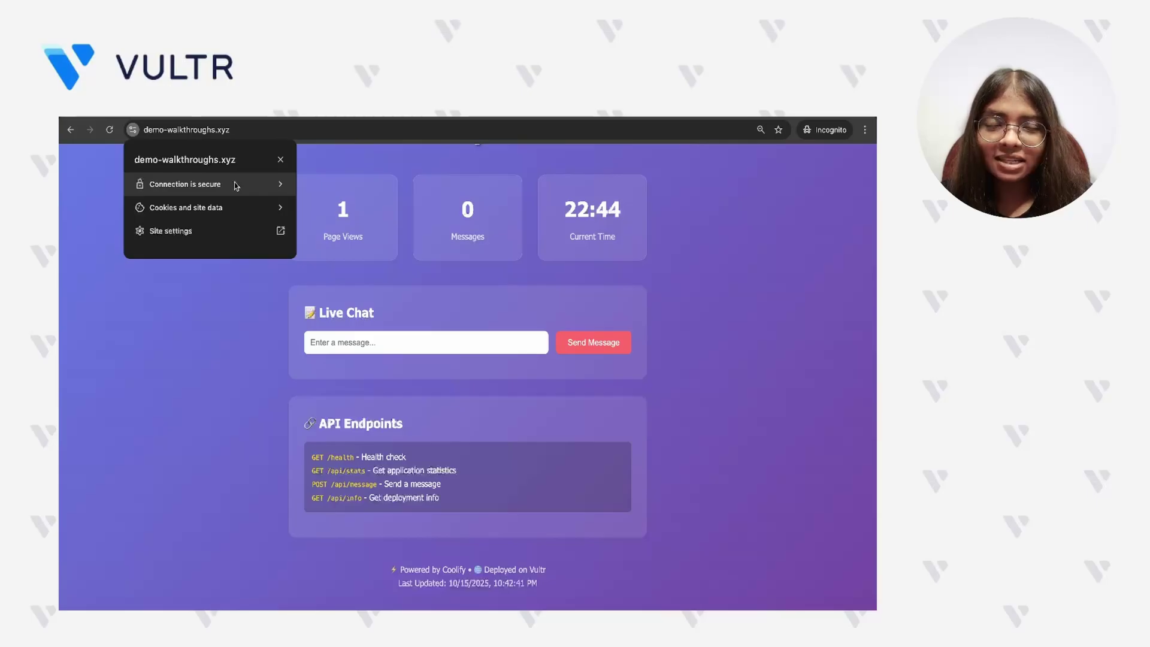
- Check the secure connection and valid certificate, then send the chat message 'Hello from Vultr!'
{"action": "left_click", "coordinate": [237, 185]}
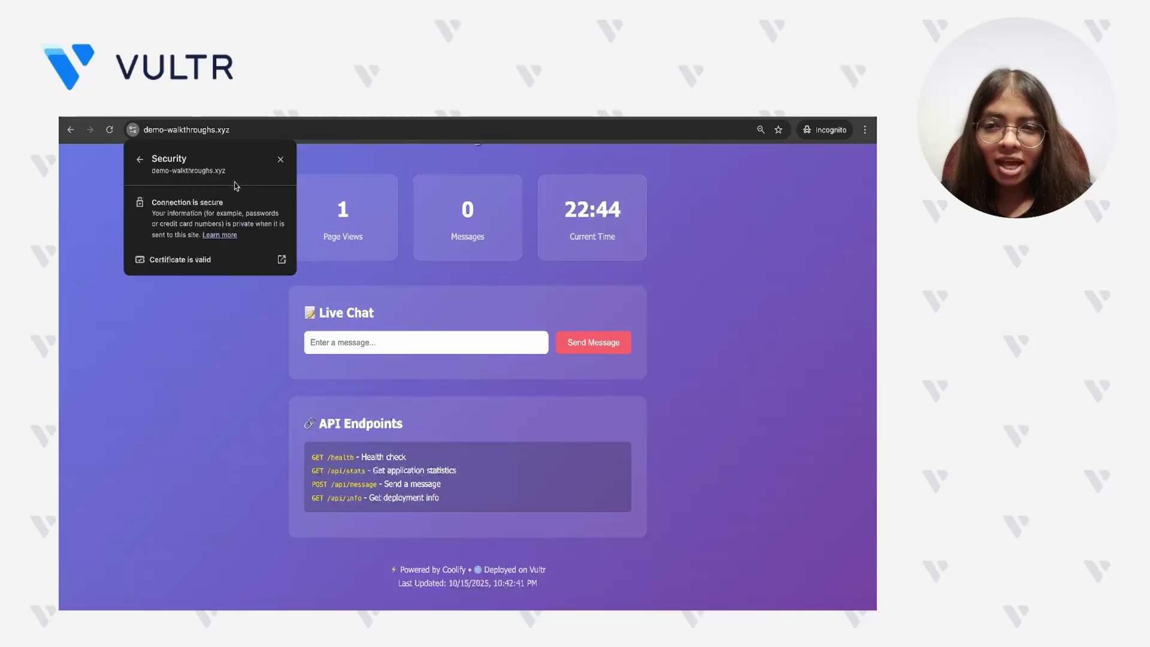
{"action": "left_click", "coordinate": [237, 265]}
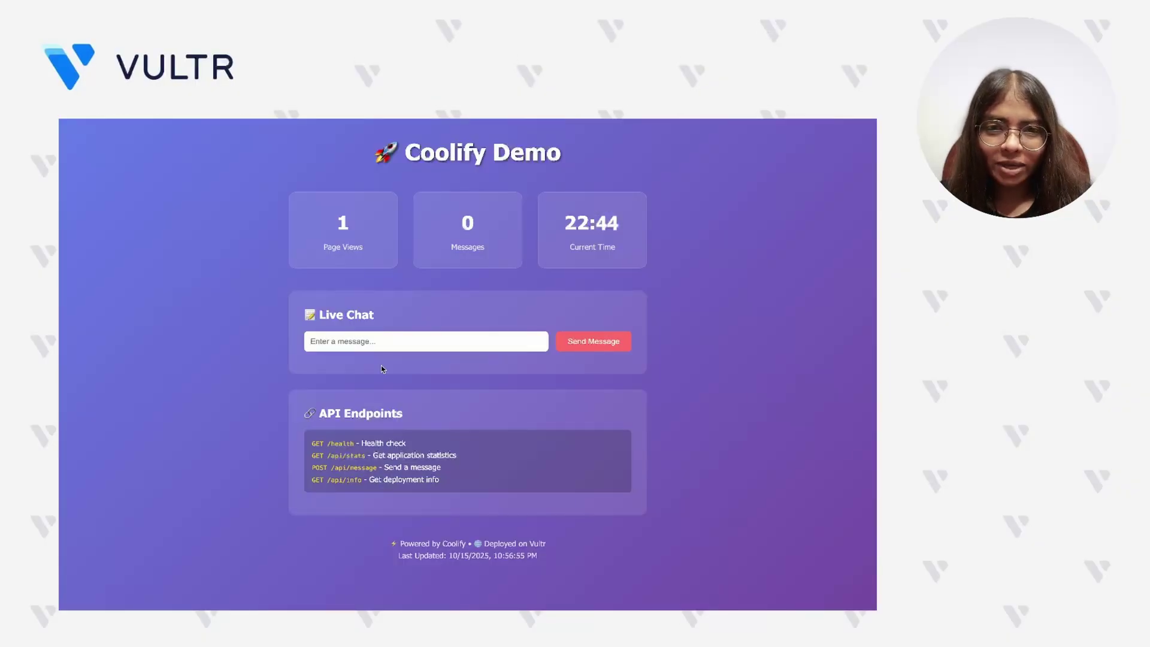
{"action": "type", "text": "Hello from Vultr!"}
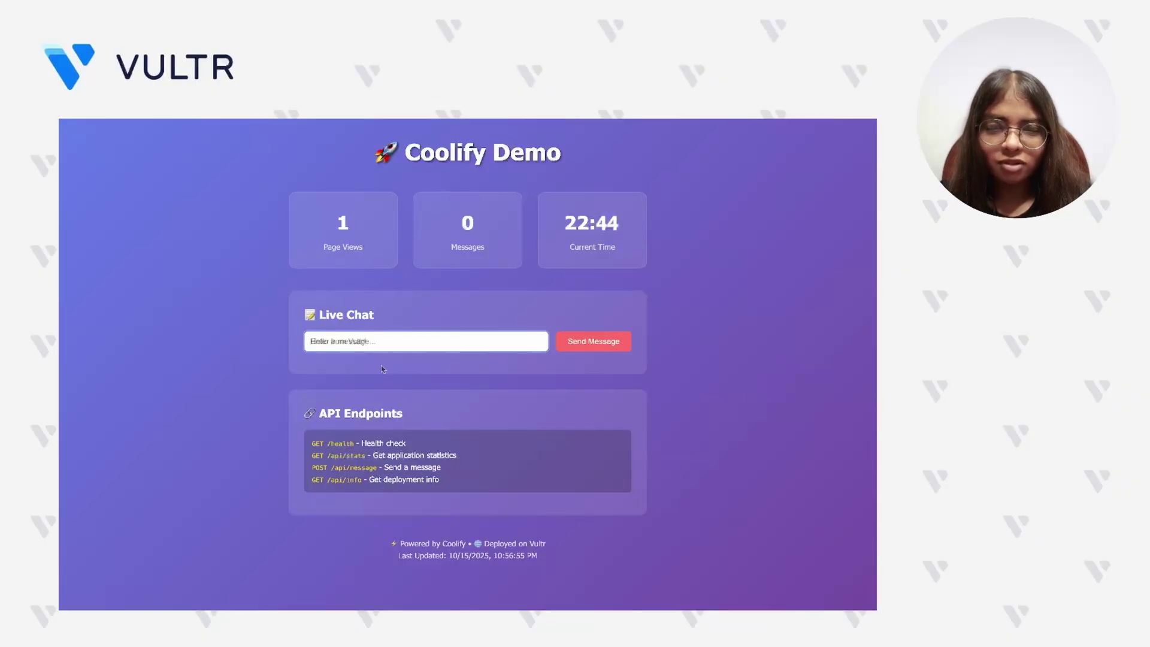
{"action": "left_click", "coordinate": [583, 351]}
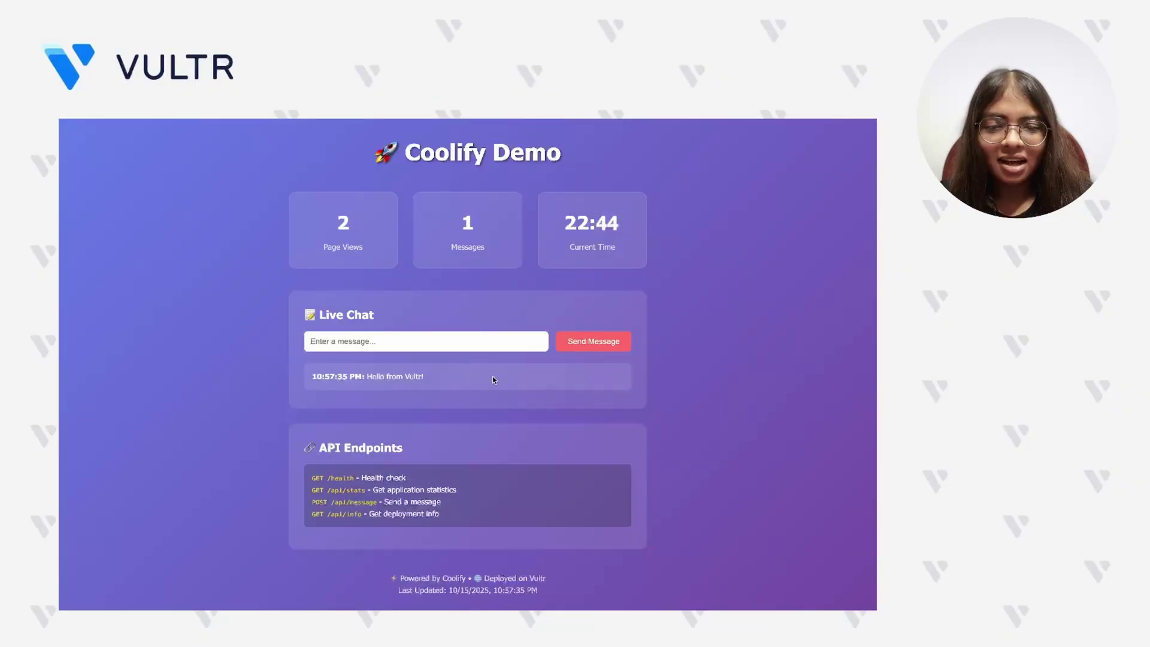